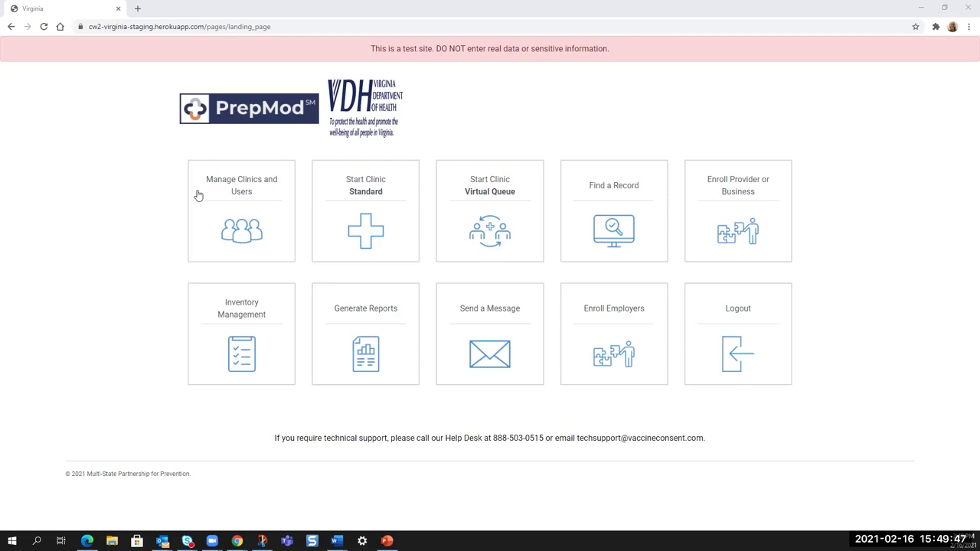
- Open the Clinics Listing from the Manage Clinics and Users card on the landing page
left_click(239, 195)
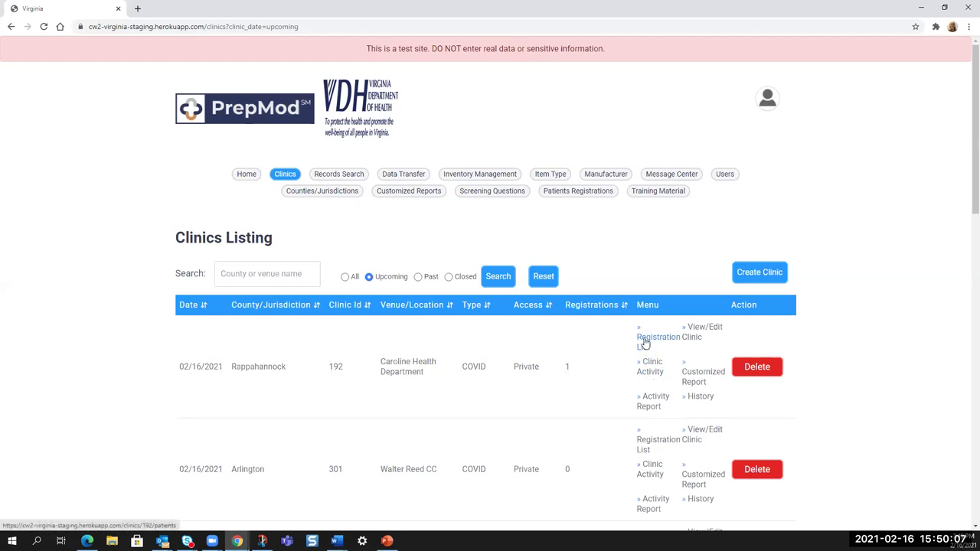
- Open the Caroline Health Department registration list and tick its single registered patient's checkbox
left_click(647, 343)
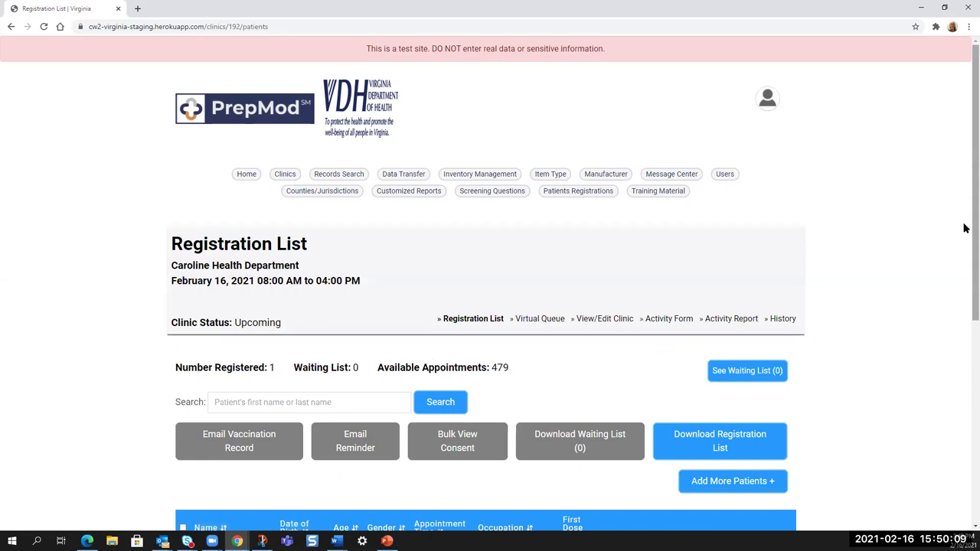
scroll(963, 225, "down", 3)
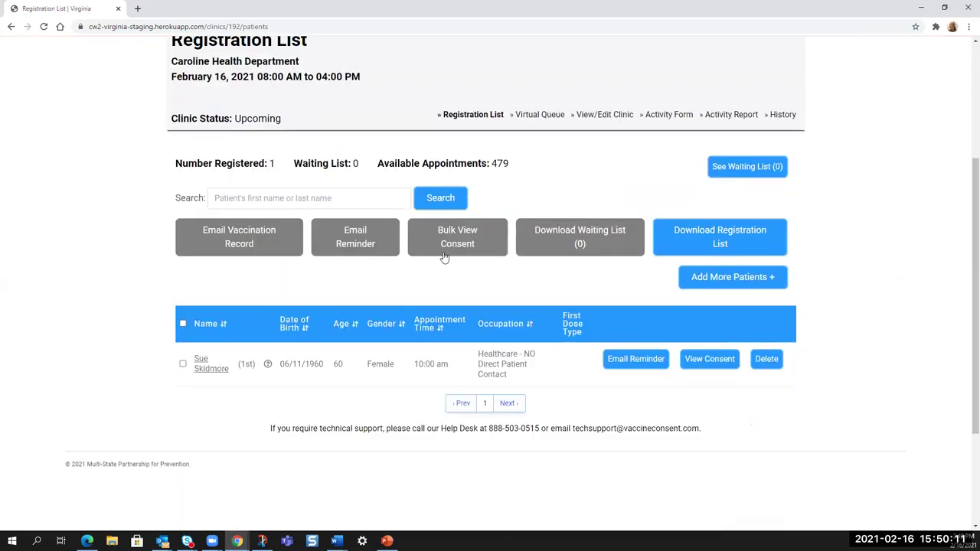
scroll(152, 268, "up", 1)
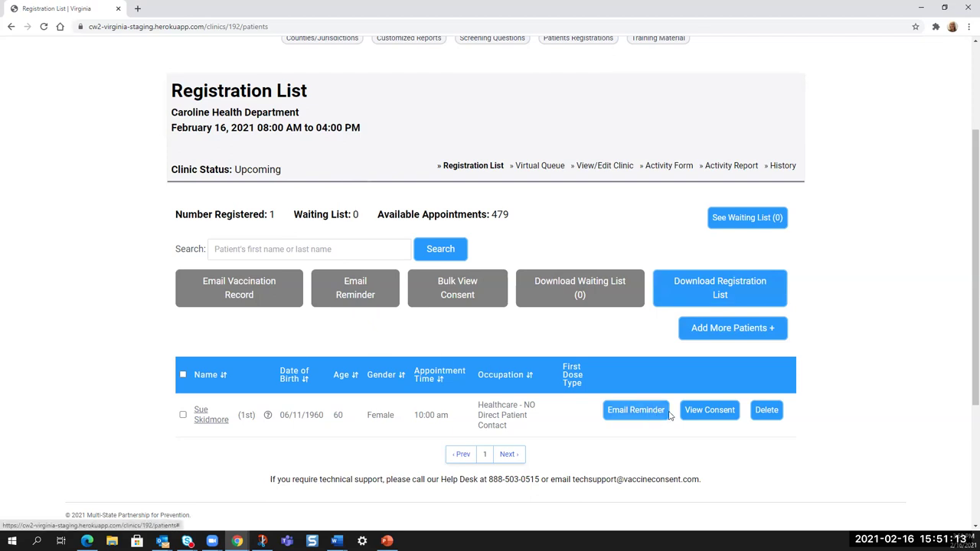
left_click(183, 416)
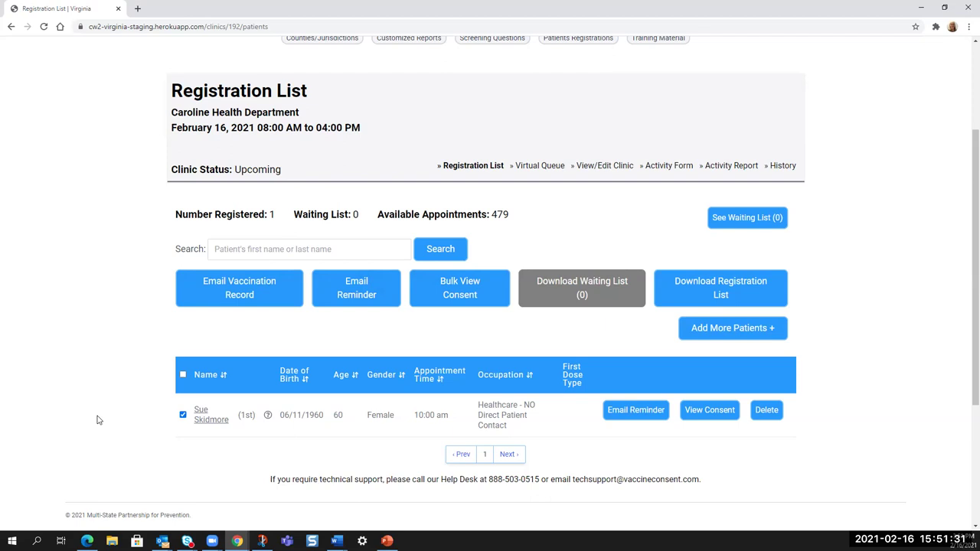
left_click(205, 421)
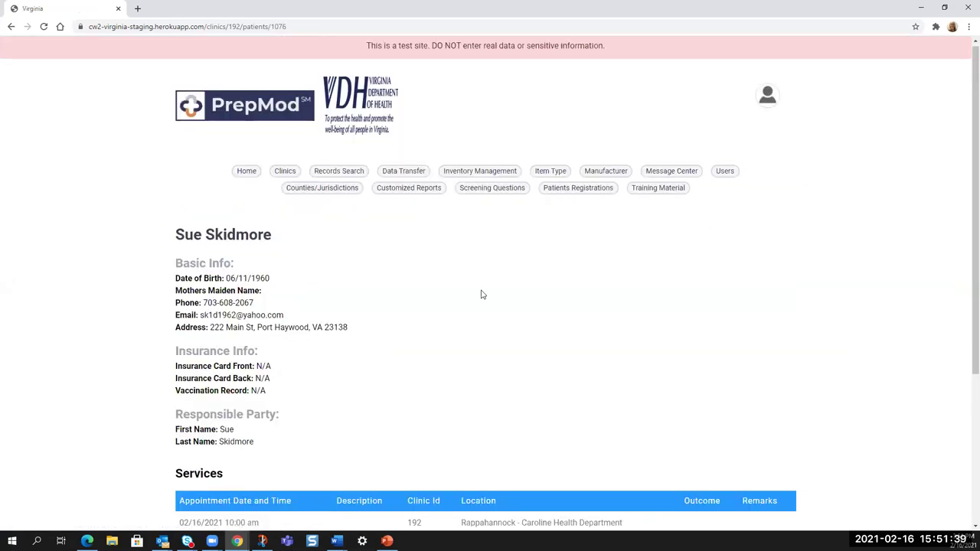
scroll(481, 295, "down", 3)
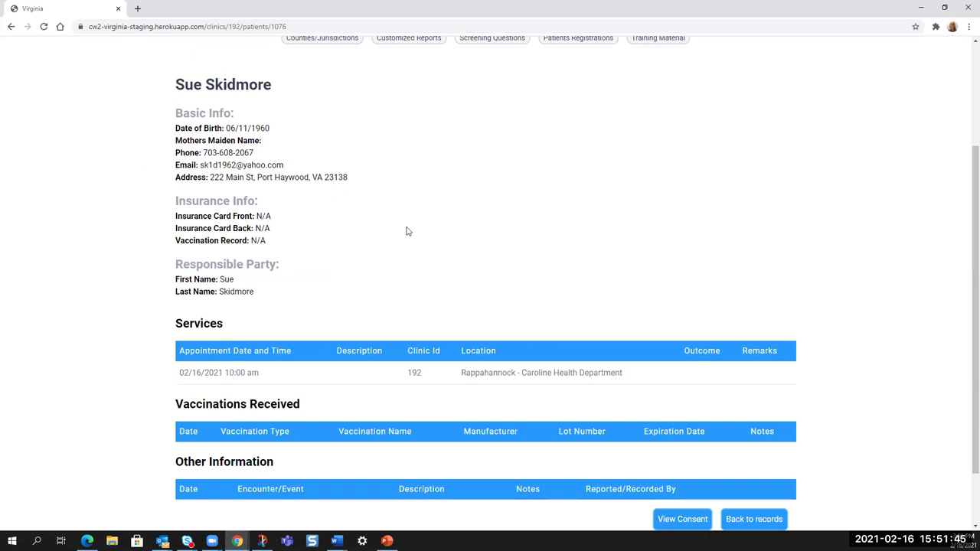
scroll(454, 237, "down", 1)
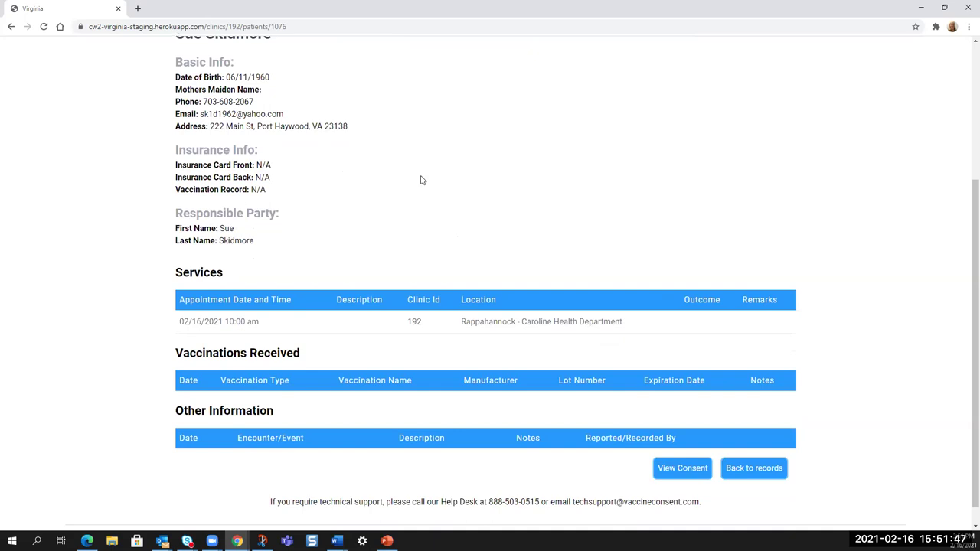
scroll(518, 180, "down", 1)
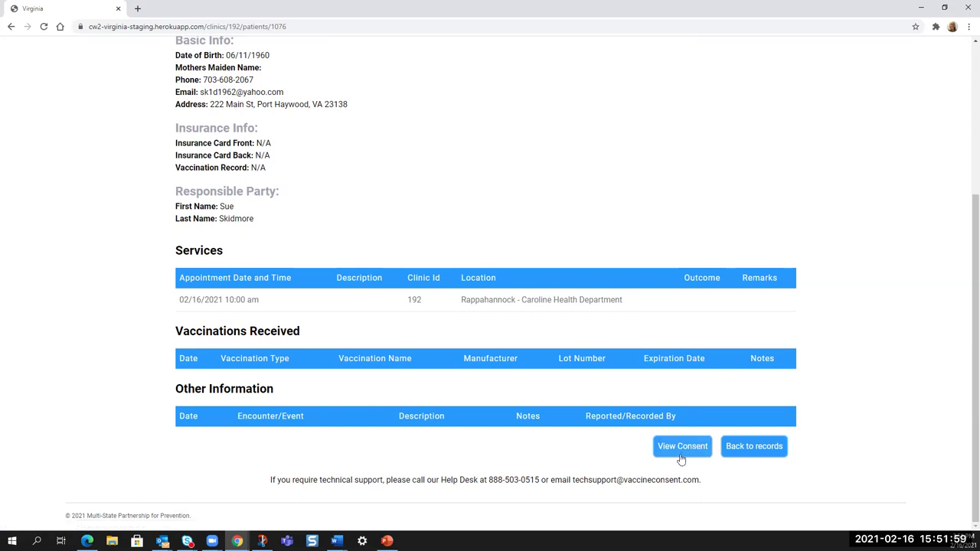
left_click(754, 447)
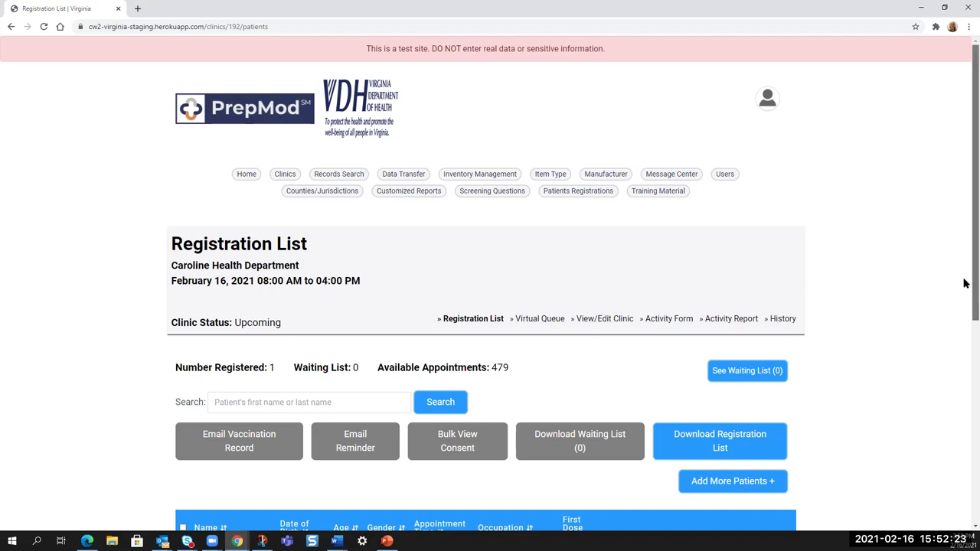
scroll(964, 322, "down", 2)
scroll(965, 357, "down", 3)
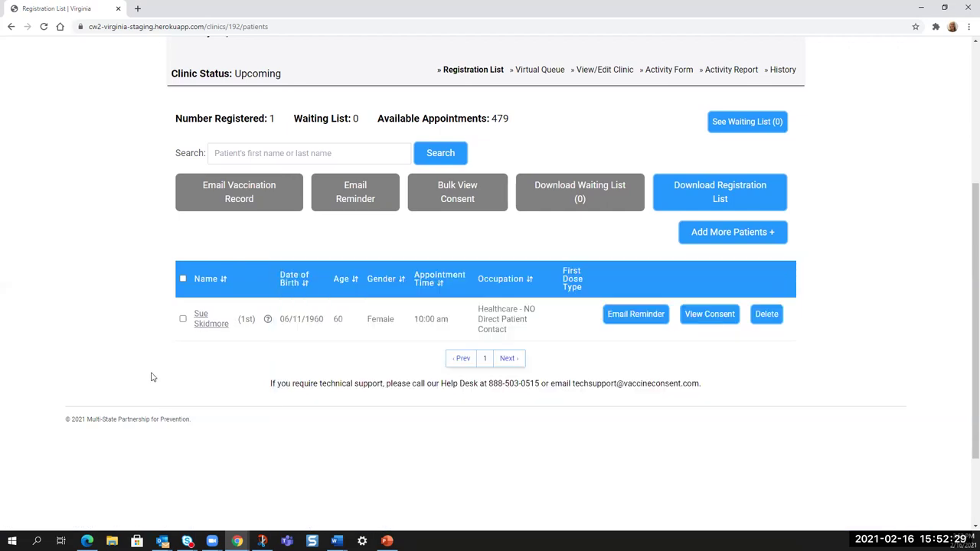
mouse_move(268, 319)
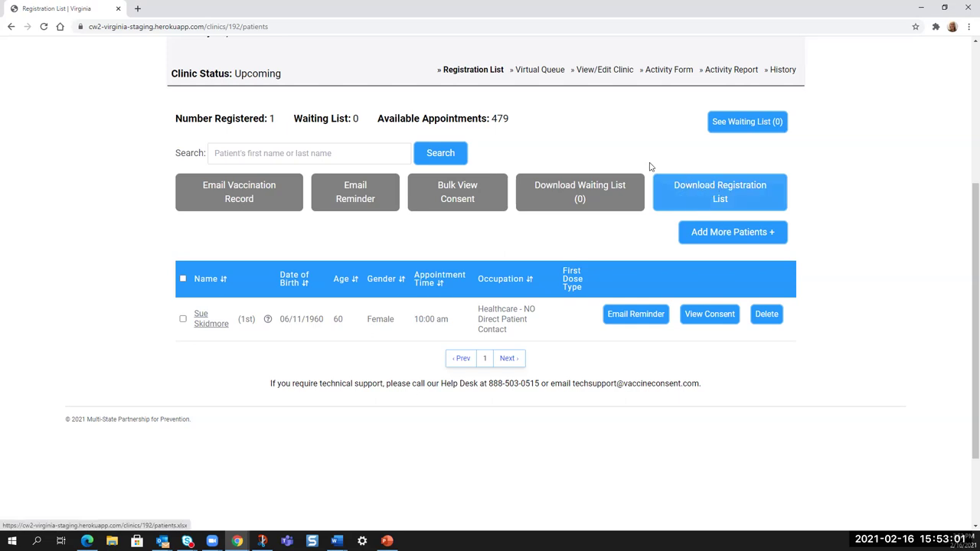
scroll(623, 147, "up", 4)
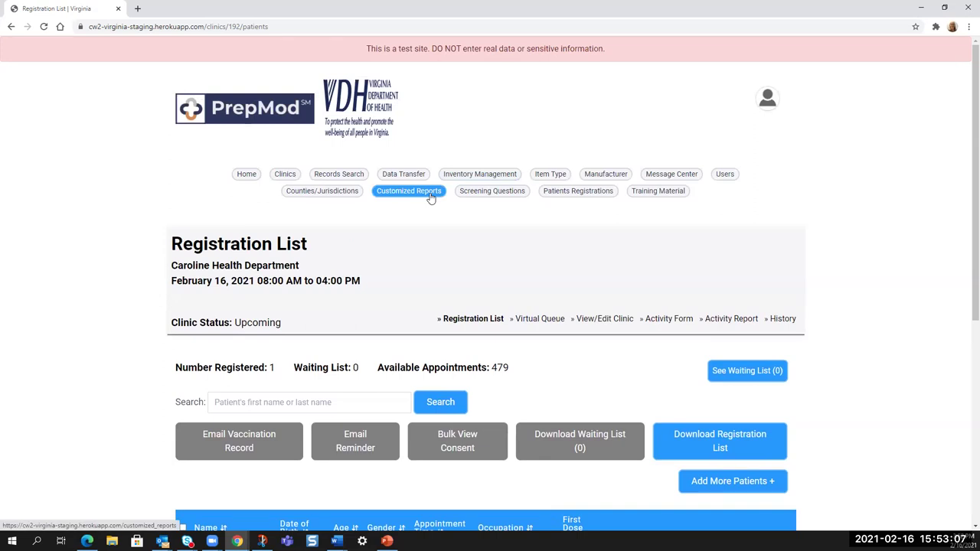
- Create a Clinic-type customized report with Registration List, Total Patients Registered and Total Vaccinated By Clinic ticked
left_click(431, 198)
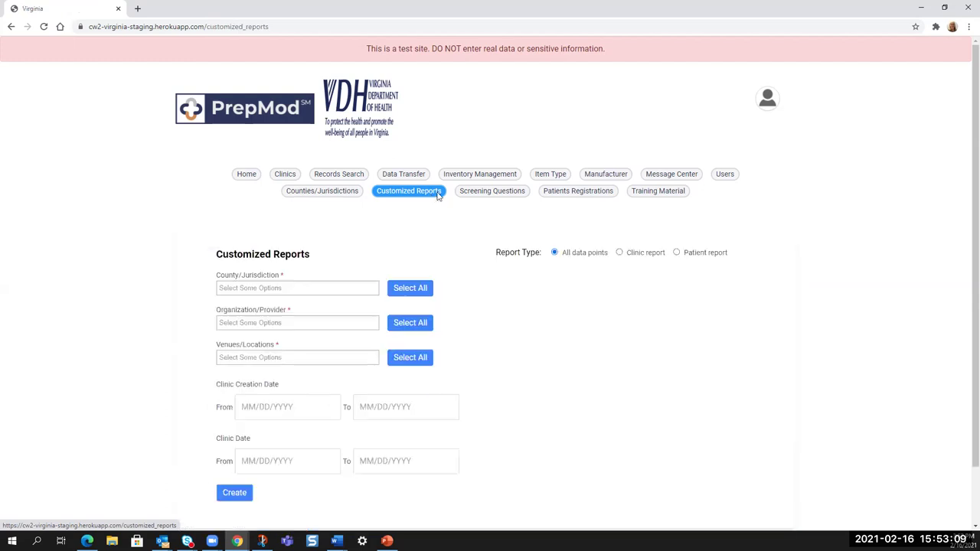
left_click(620, 254)
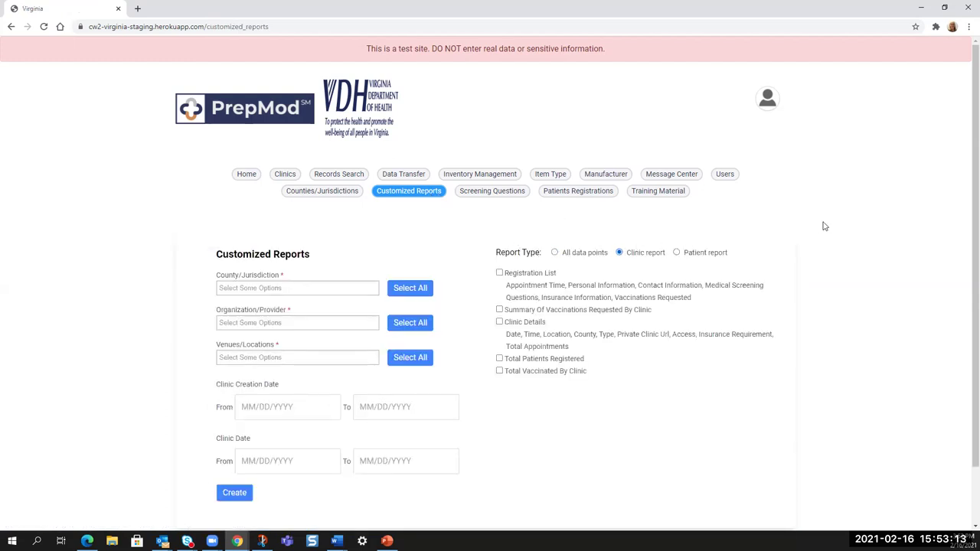
scroll(825, 226, "down", 2)
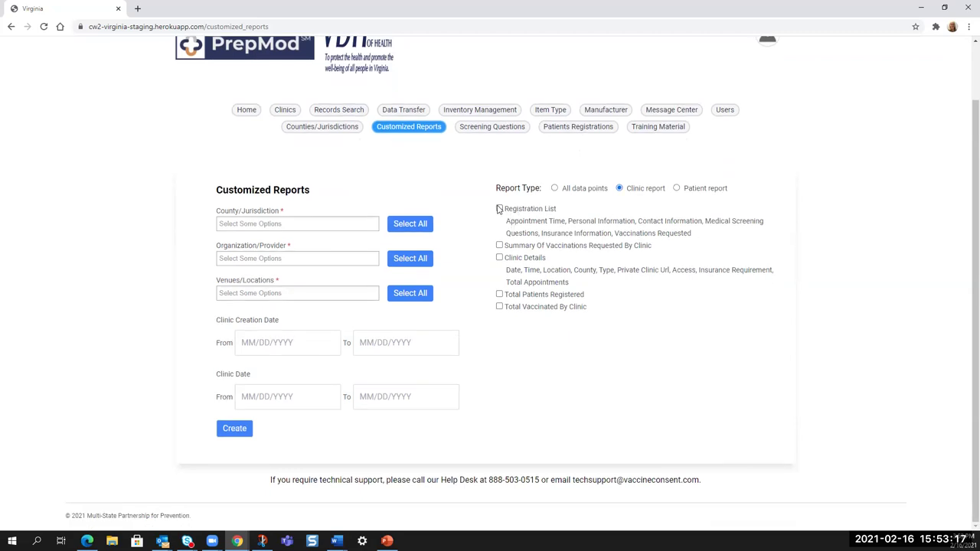
left_click(500, 209)
left_click(499, 294)
left_click(504, 307)
- Return to Clinics and open Caroline Health Department's Clinic Activity Form, scrolled to its patient table
left_click(290, 114)
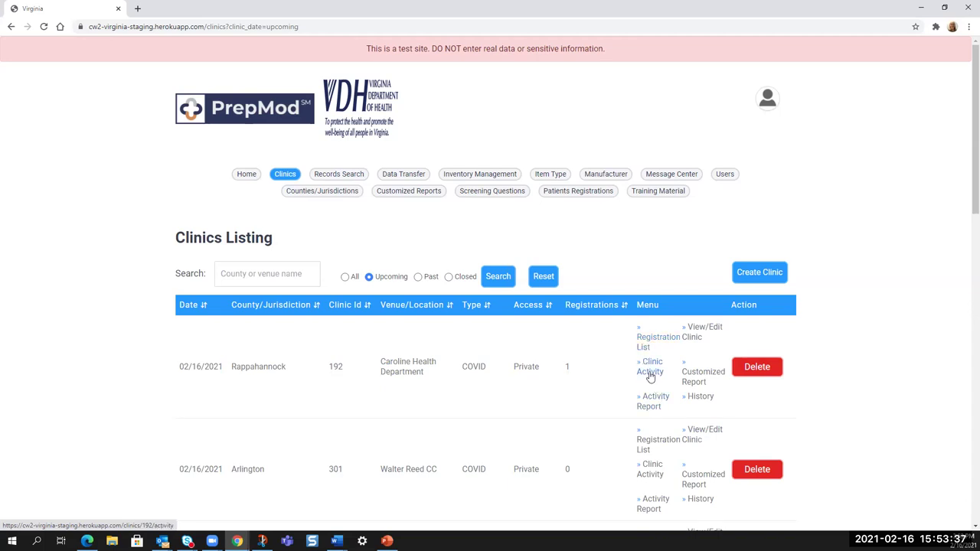
left_click(650, 373)
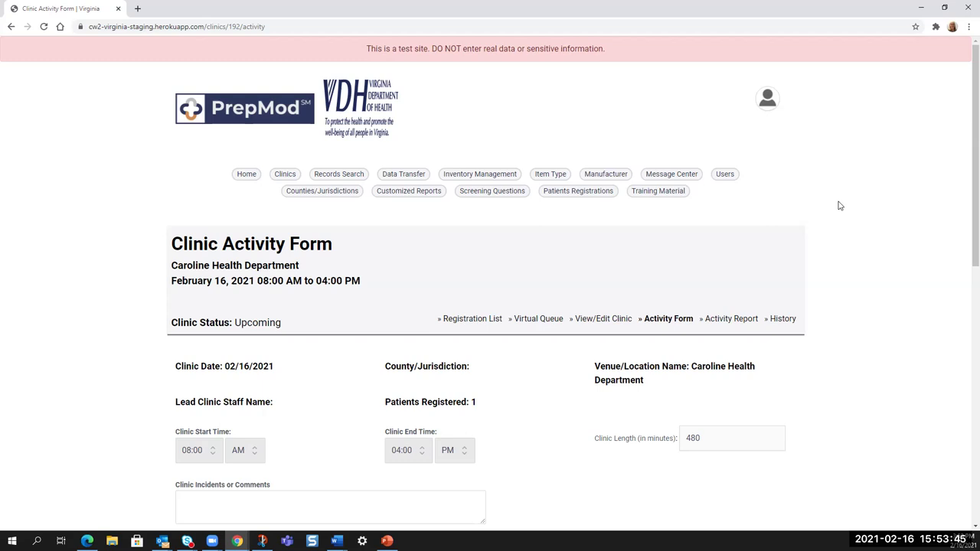
scroll(965, 214, "down", 1)
scroll(965, 229, "down", 3)
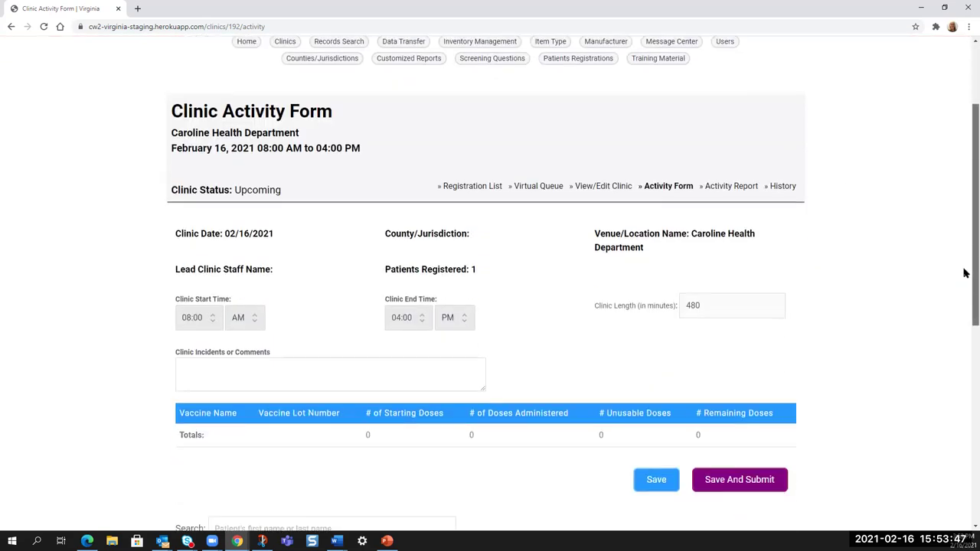
left_click_drag(965, 296, 965, 407)
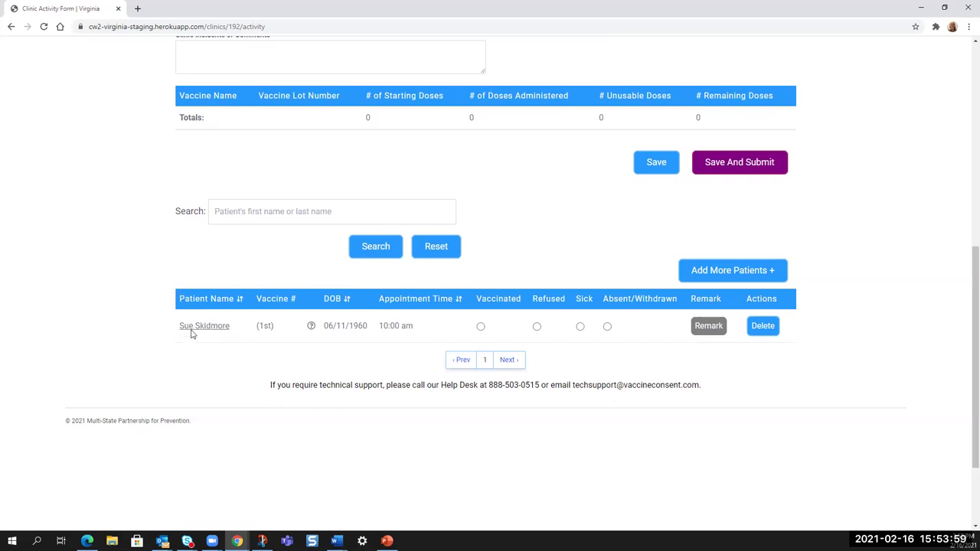
left_click(226, 222)
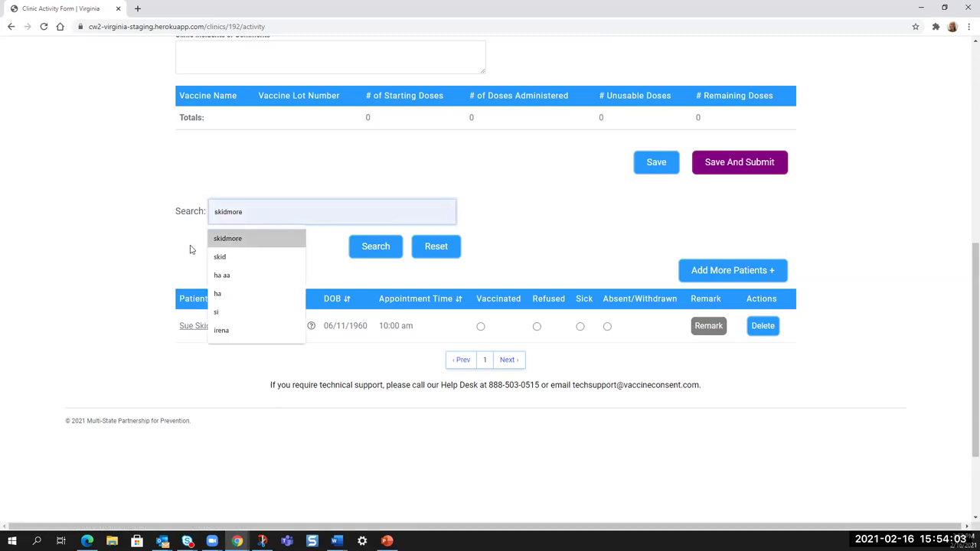
left_click(125, 320)
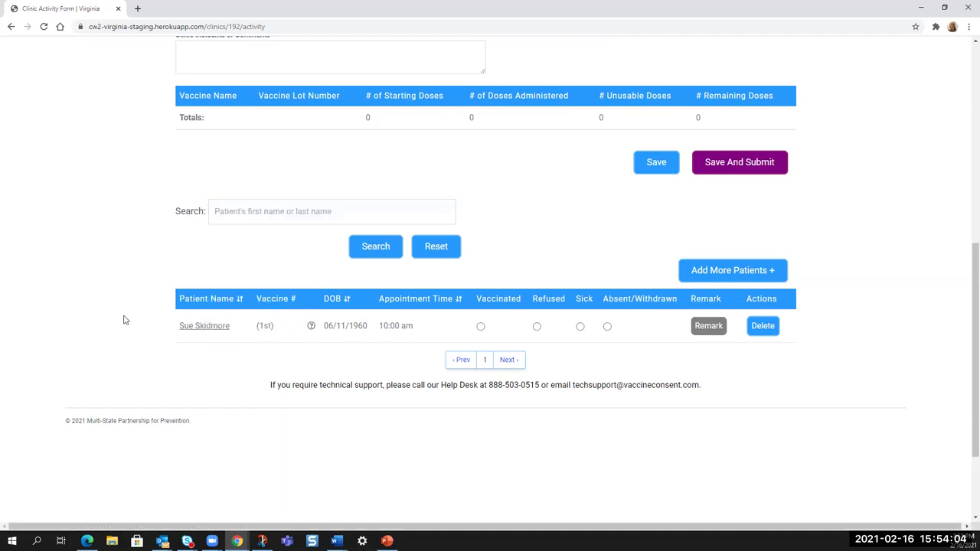
left_click(608, 327)
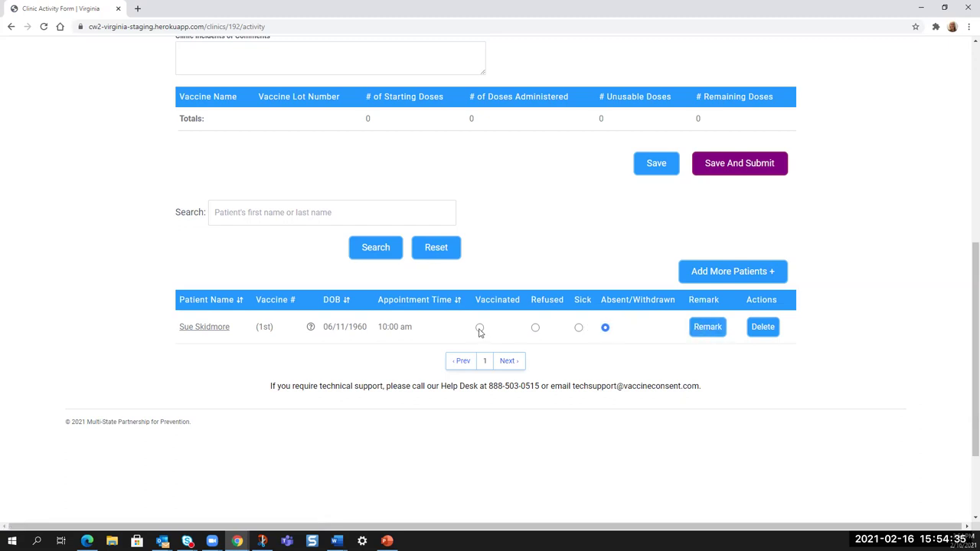
left_click(480, 328)
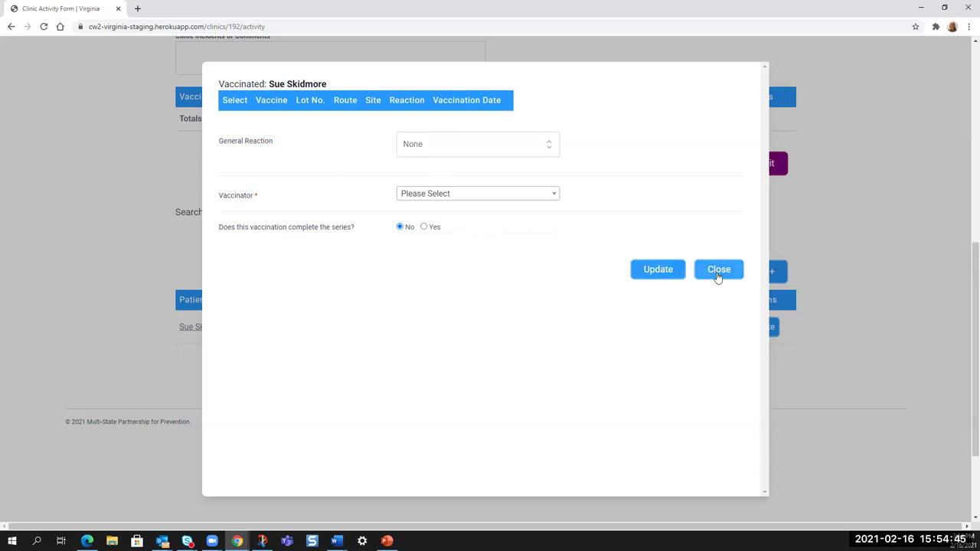
left_click(719, 276)
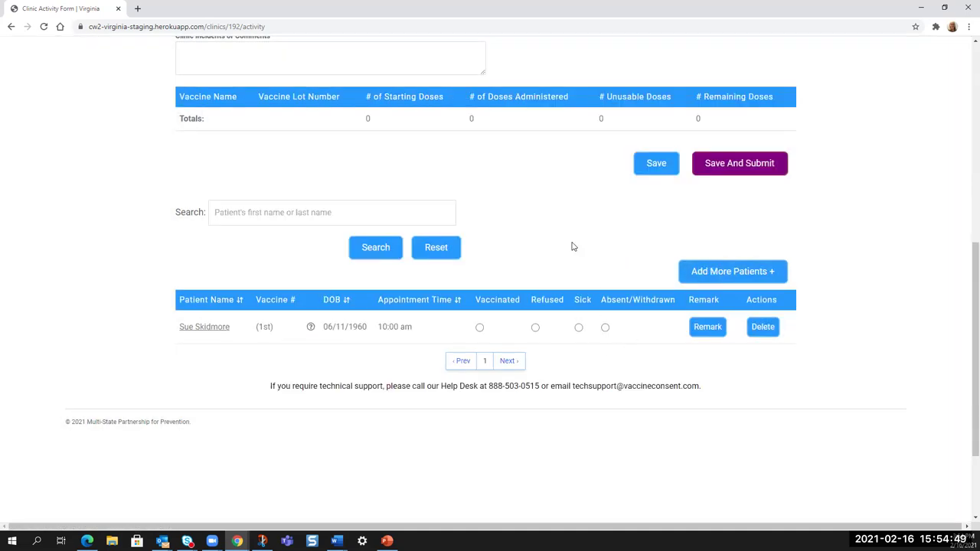
- Mark the clinic's patient as Absent/Withdrawn on the activity form
scroll(553, 234, "up", 3)
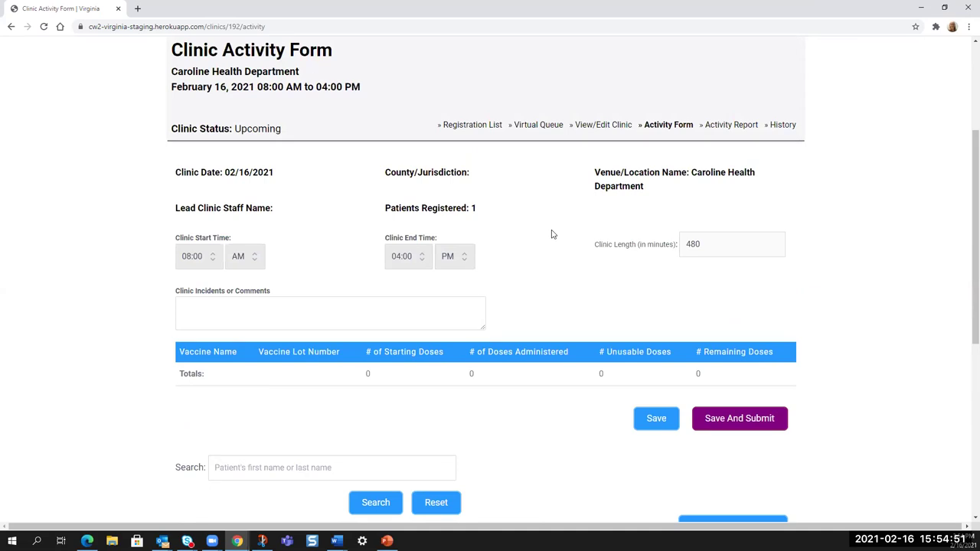
scroll(553, 233, "down", 4)
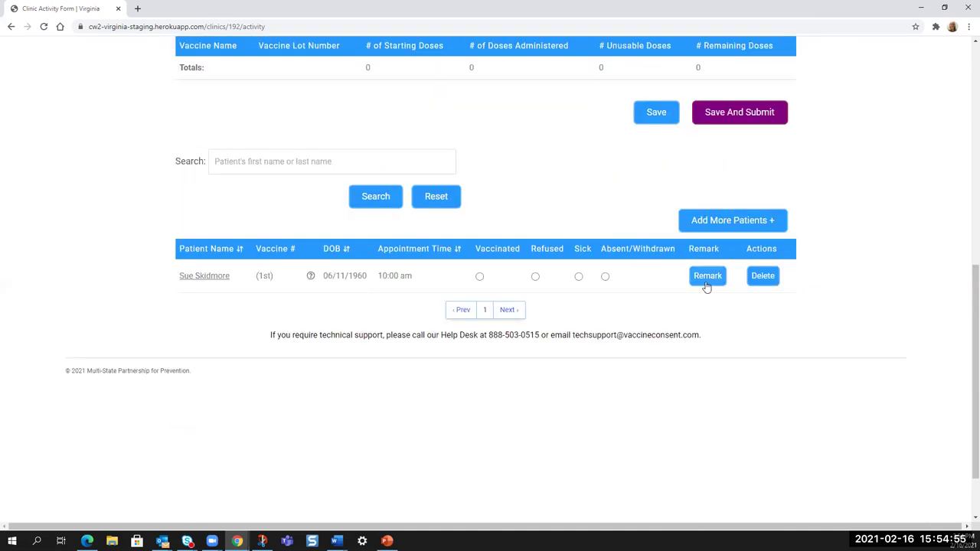
left_click(605, 277)
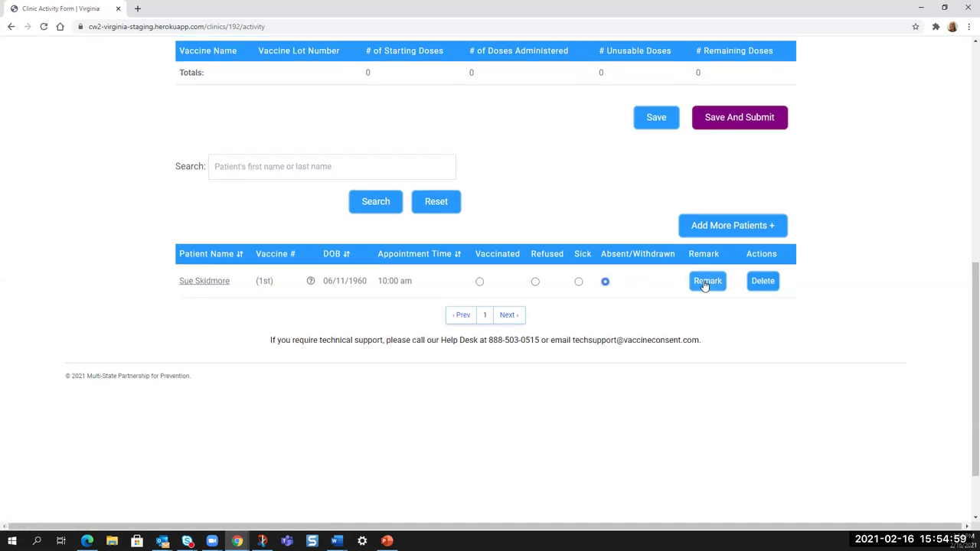
- Save a remark noting the patient missed the 10:00 appointment and arrived at 2 pm
left_click(704, 281)
left_click(479, 265)
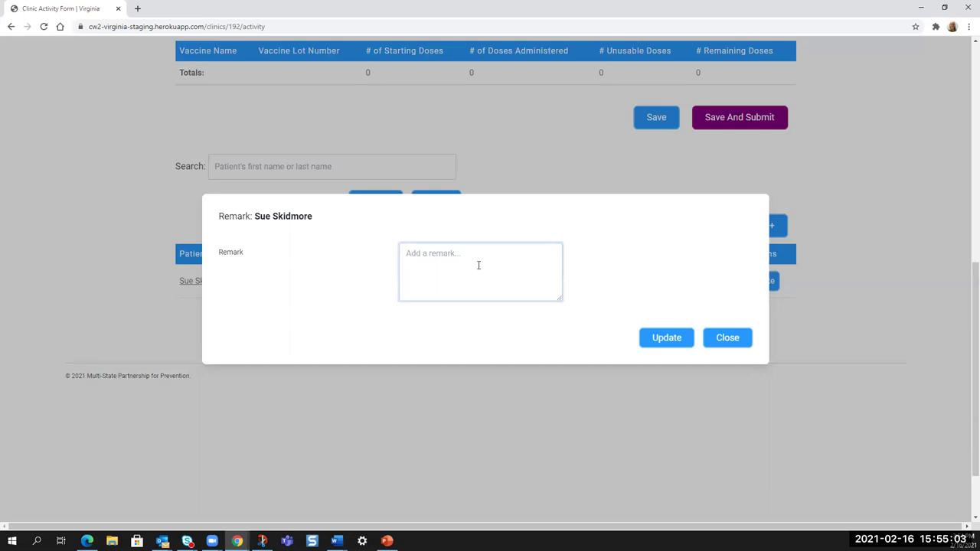
type("No show for 1000,m arrived at 2p and")
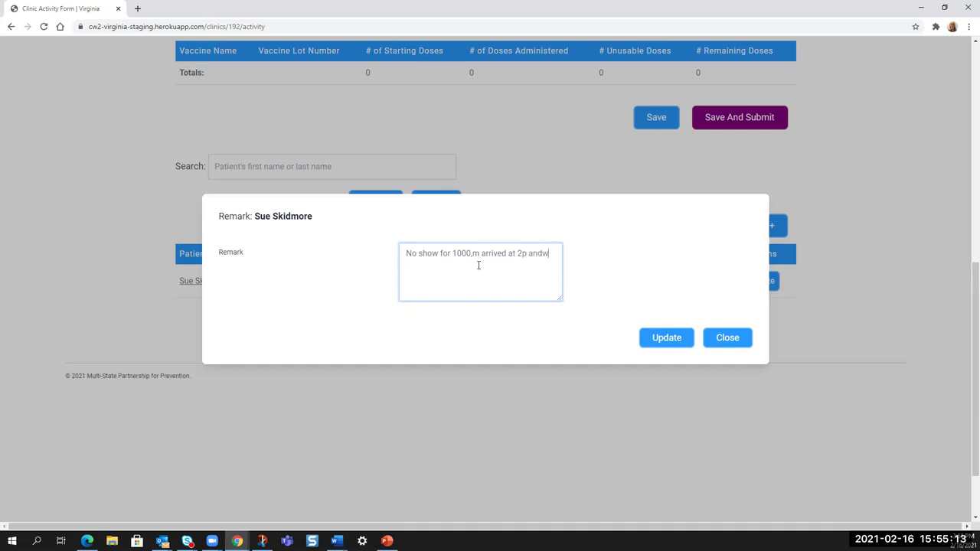
type(" will")
key("BackSpace")
key("BackSpace")
key("BackSpace")
key("BackSpace")
key("BackSpace")
key("BackSpace")
key("BackSpace")
key("BackSpace")
left_click(647, 336)
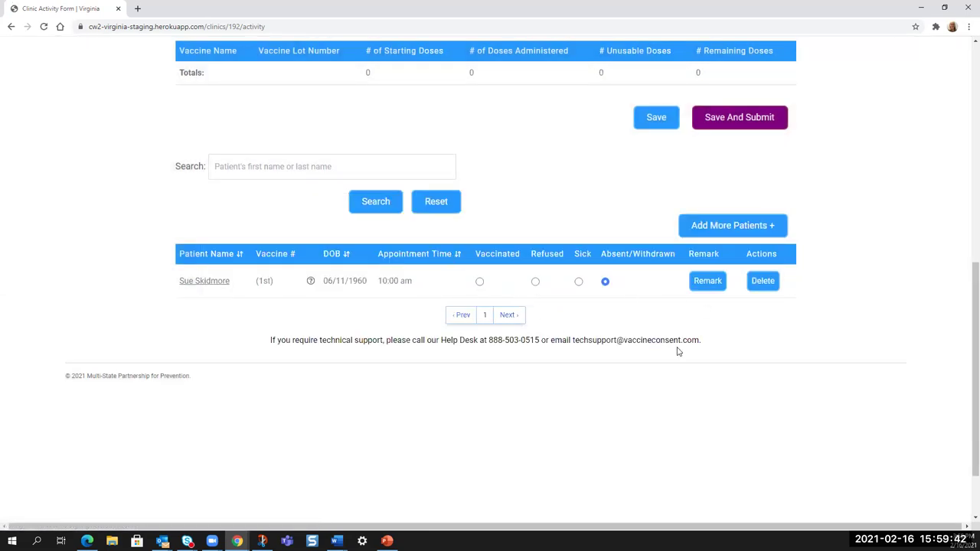
scroll(679, 350, "up", 10)
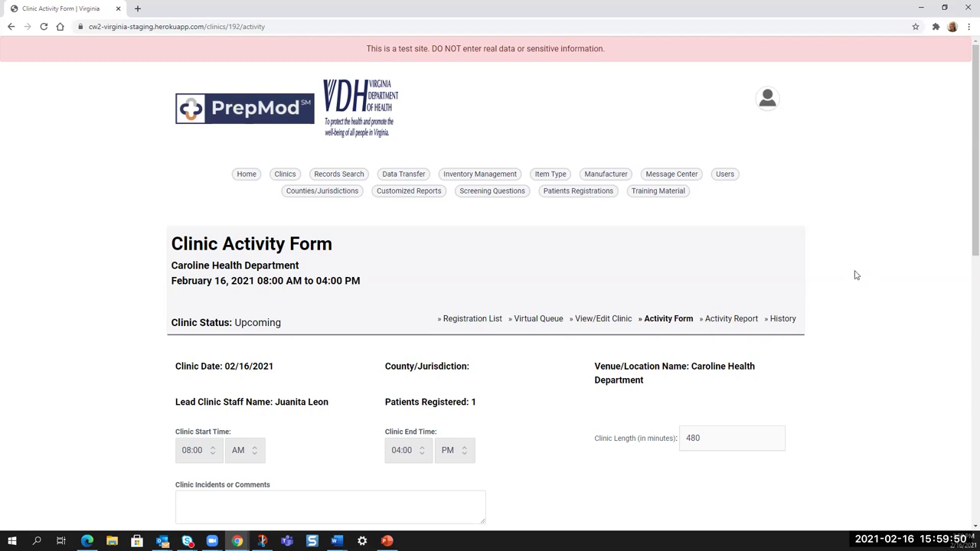
scroll(856, 275, "down", 6)
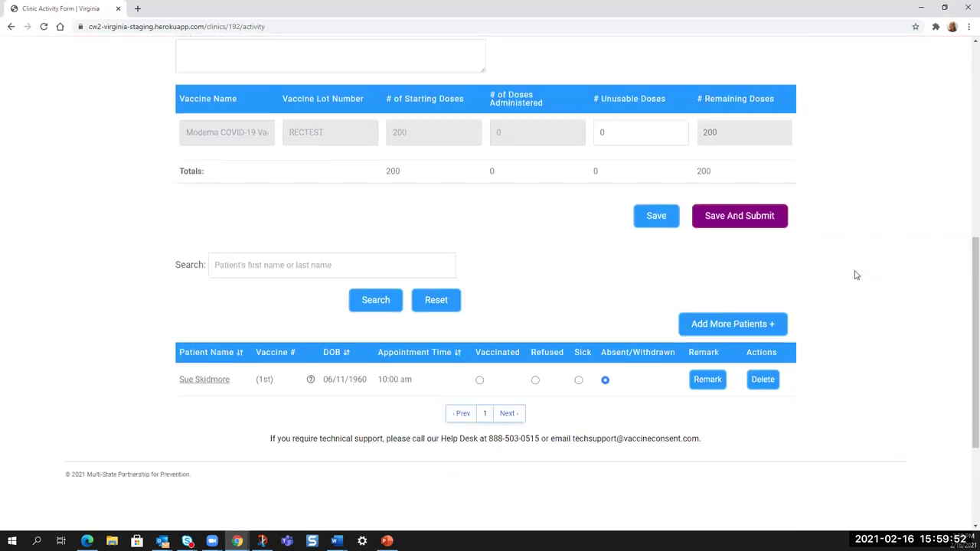
- Mark the patient Vaccinated and set the Moderna dose's site to LA and reaction to None
left_click(480, 373)
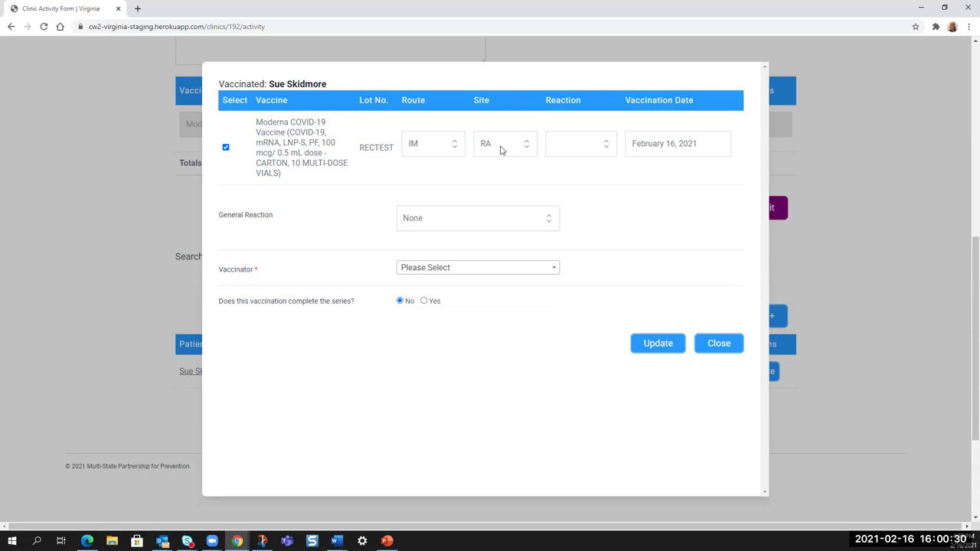
left_click(501, 150)
left_click(495, 184)
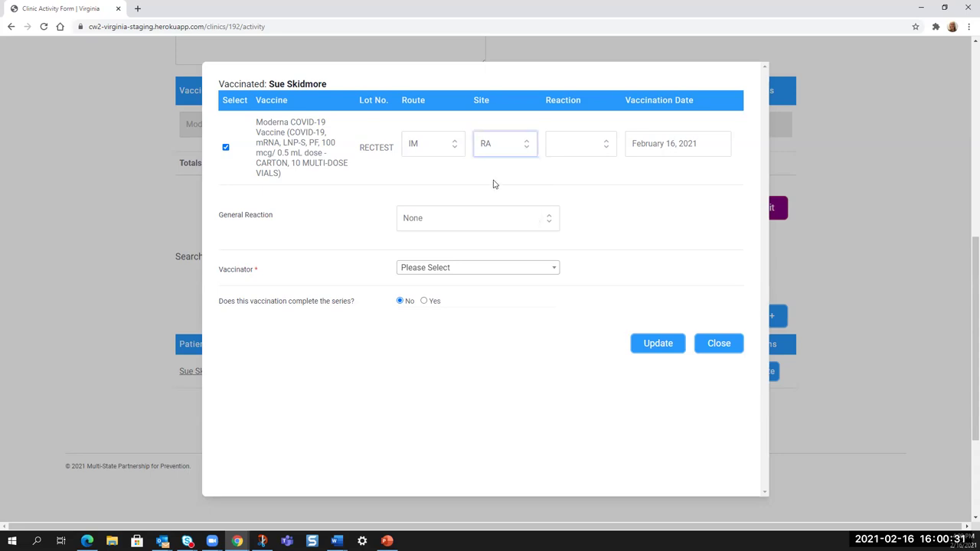
left_click(571, 147)
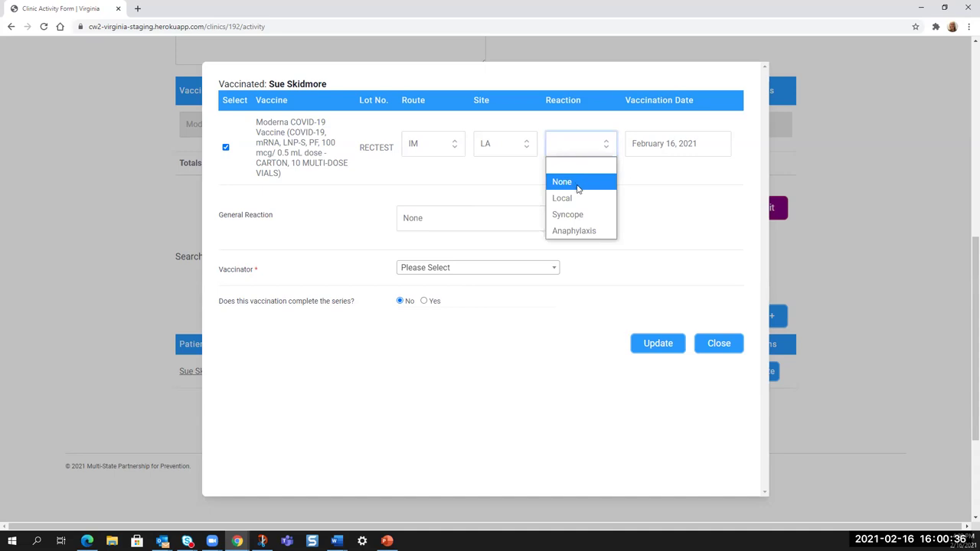
left_click(578, 184)
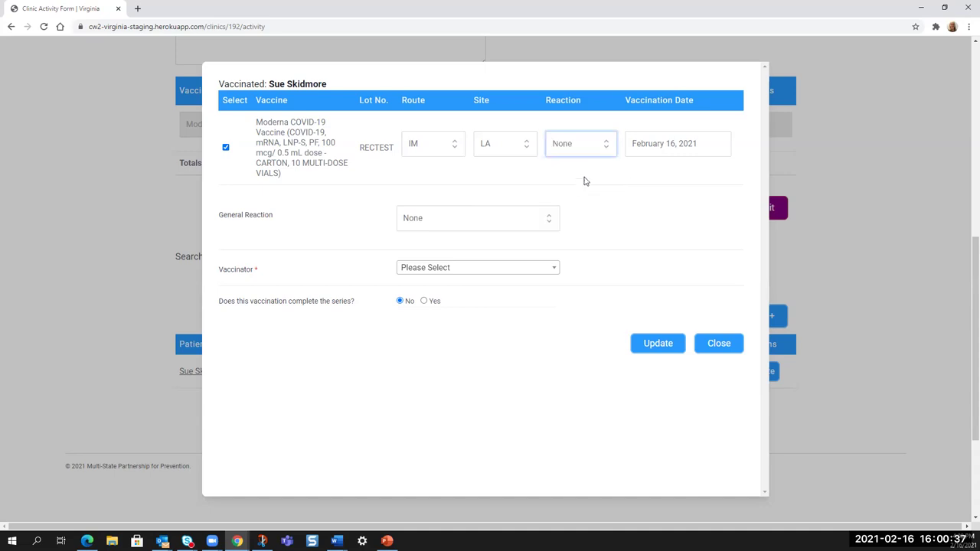
- Keep February 16, 2021 as vaccination date and general reaction None, and pick the vaccinator
left_click(651, 147)
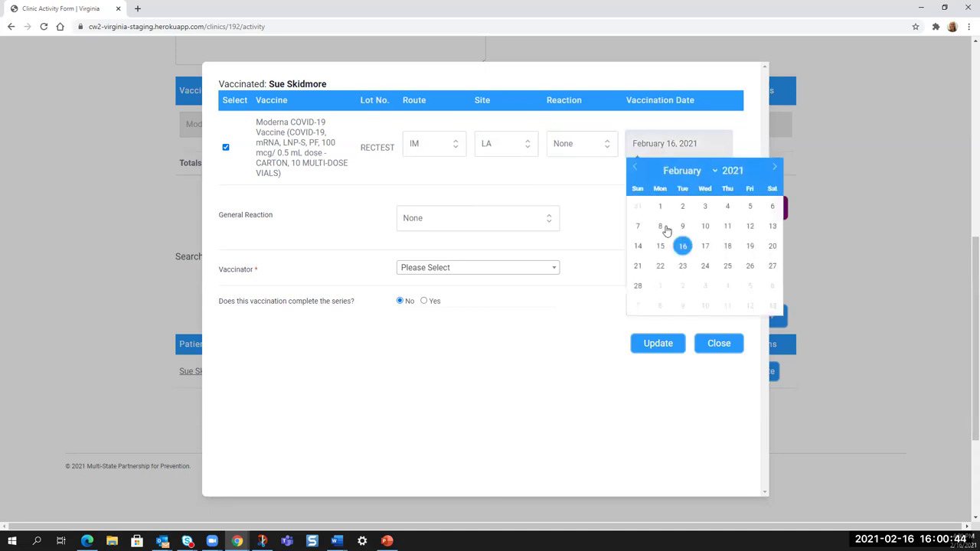
left_click(683, 247)
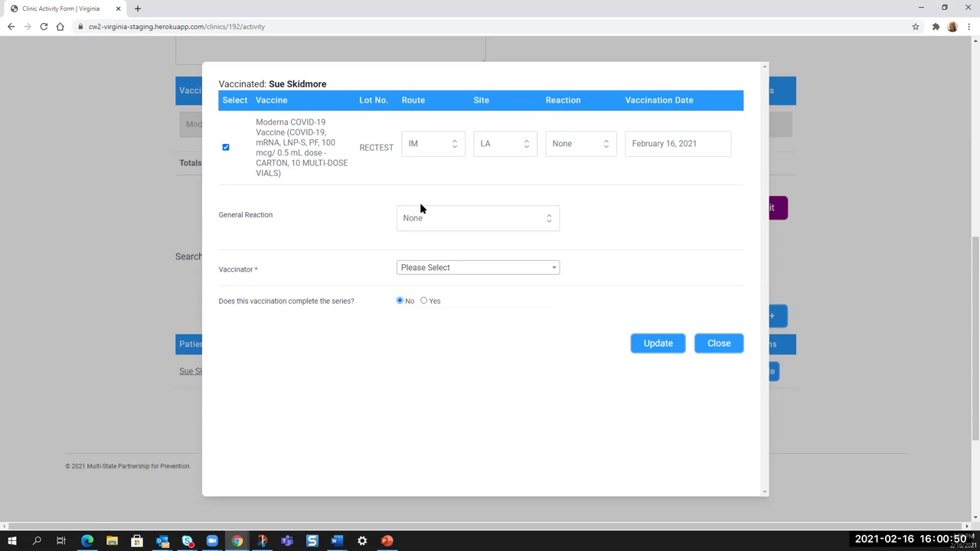
left_click(549, 225)
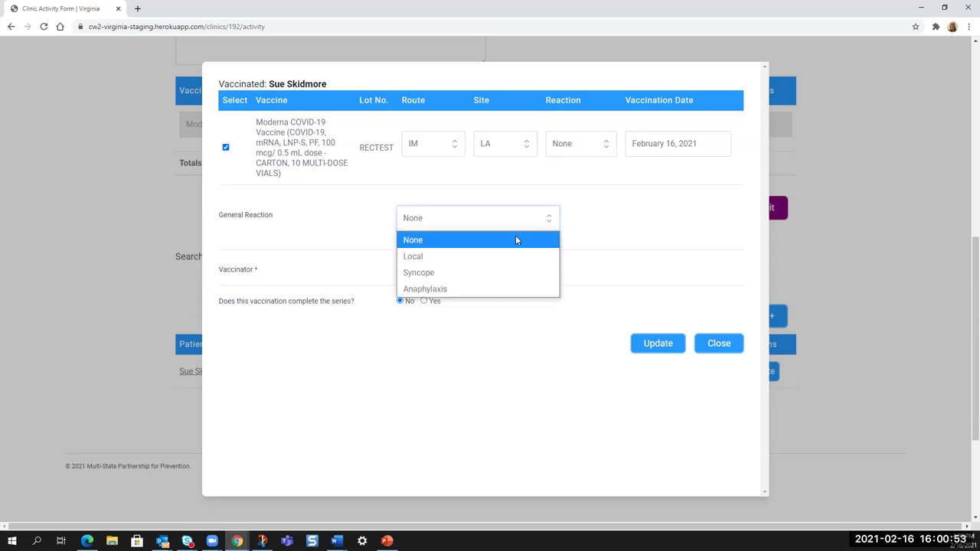
left_click(454, 240)
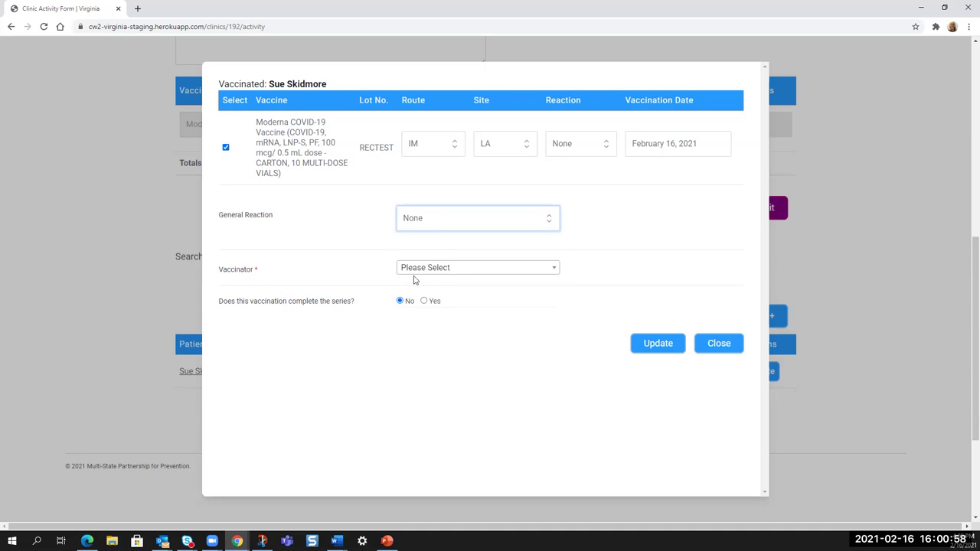
left_click(452, 270)
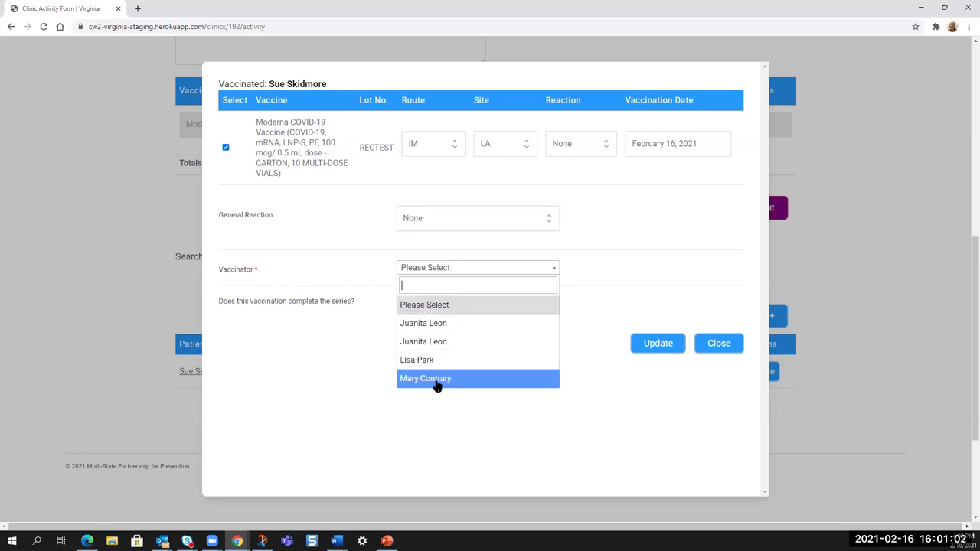
left_click(440, 380)
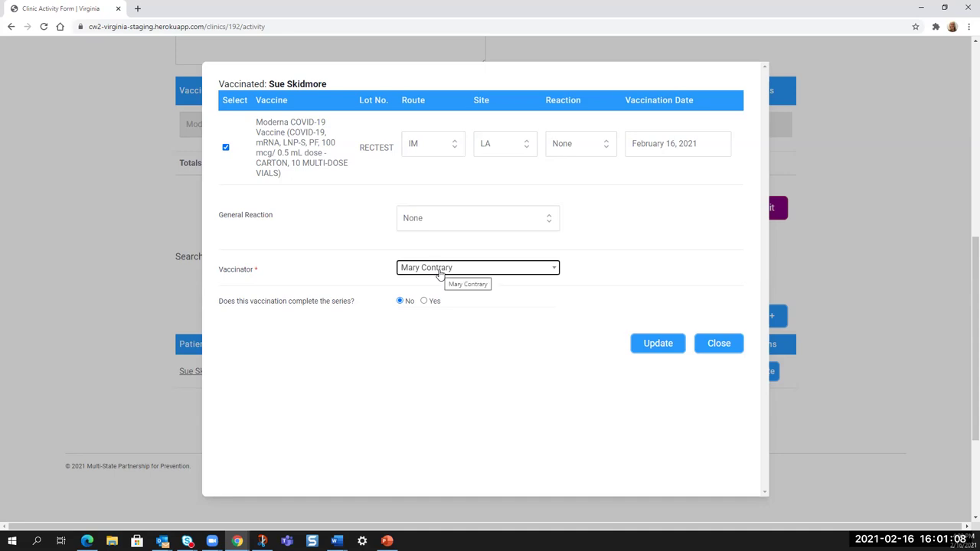
left_click(439, 270)
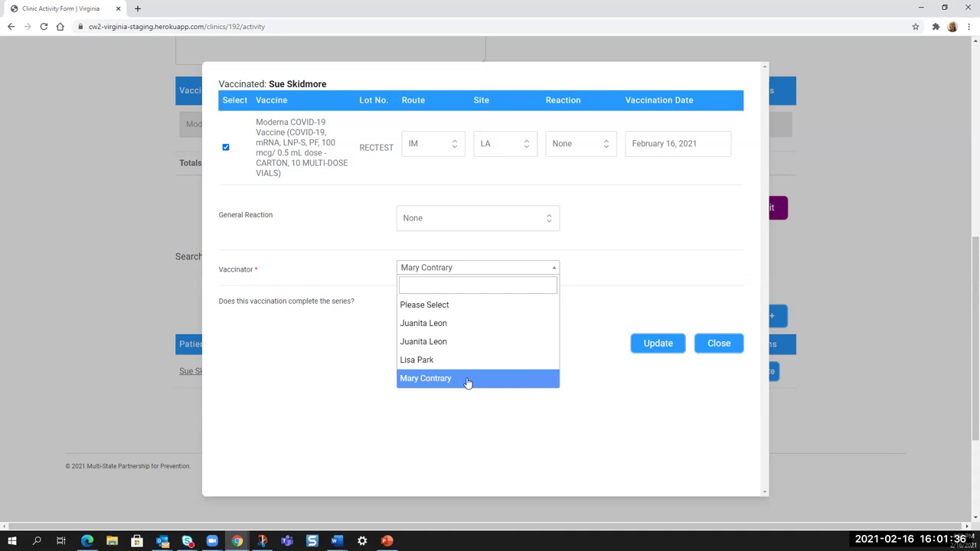
- Answer No to completing the series, update, and confirm overwriting the documented encounter
left_click(591, 317)
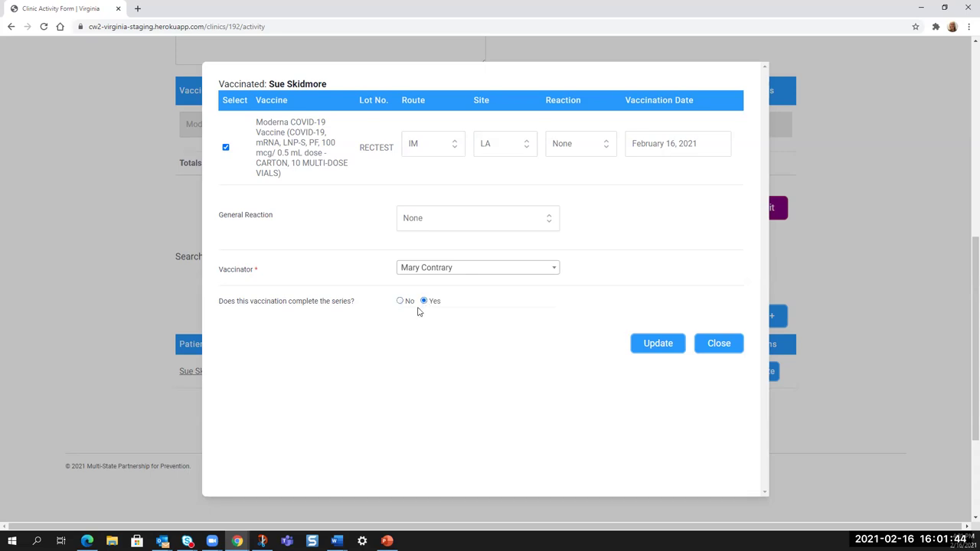
left_click(400, 302)
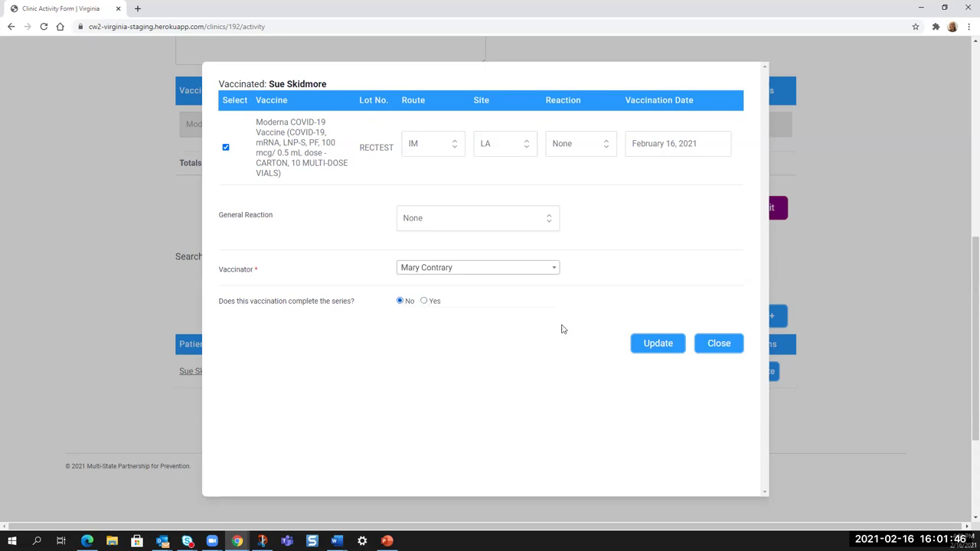
left_click(659, 344)
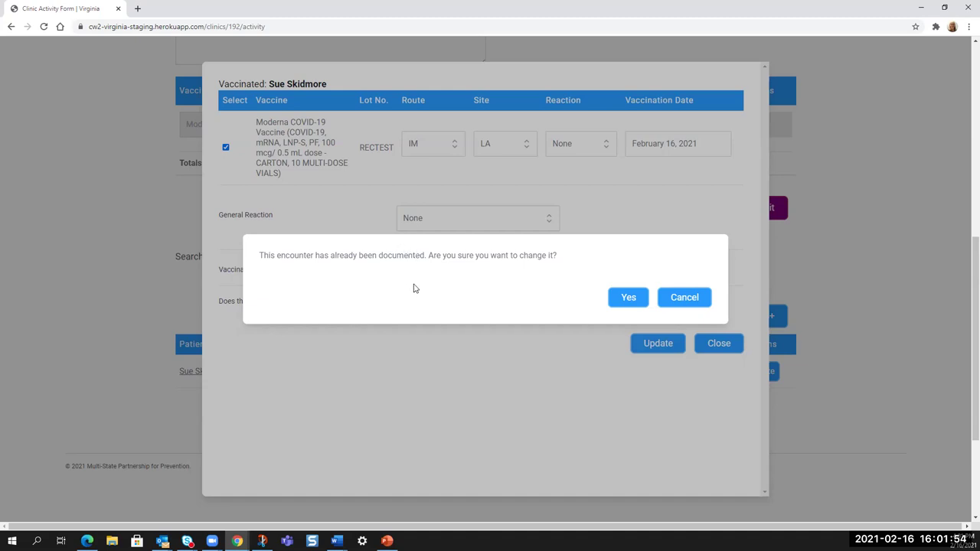
left_click(632, 301)
left_click(629, 298)
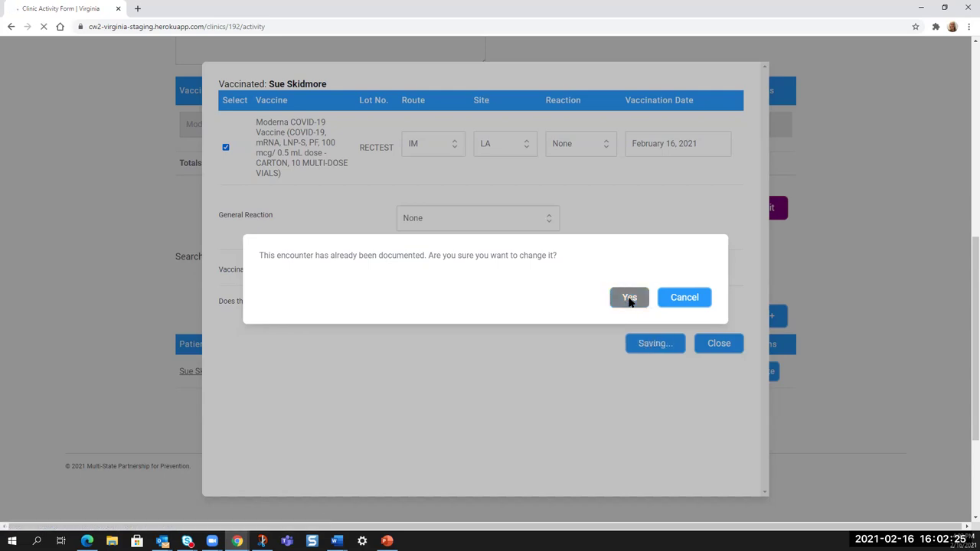
scroll(832, 285, "down", 2)
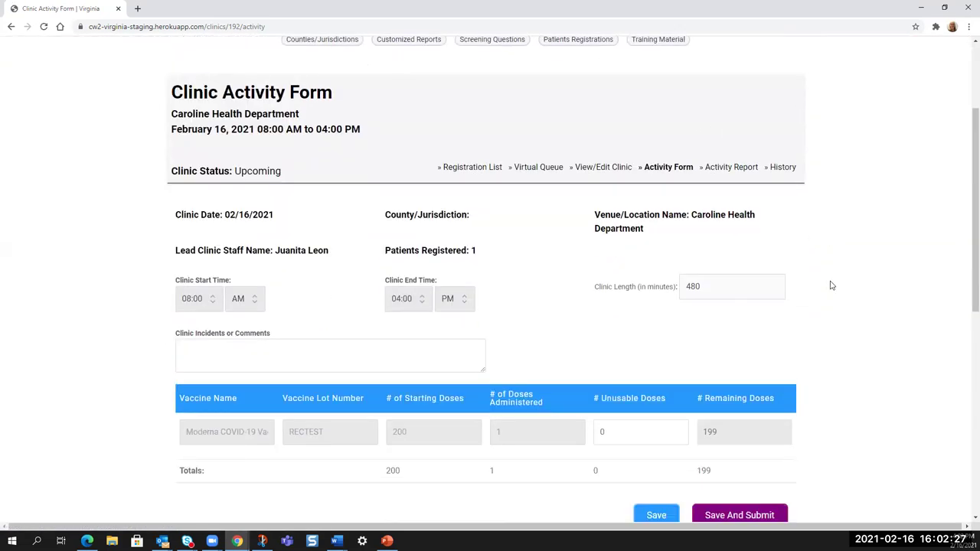
scroll(832, 285, "down", 6)
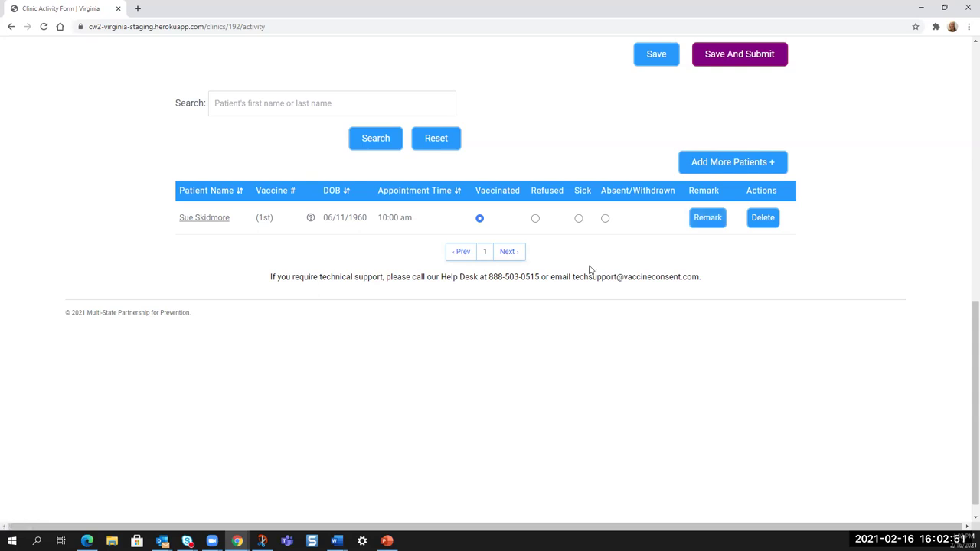
scroll(586, 276, "up", 1)
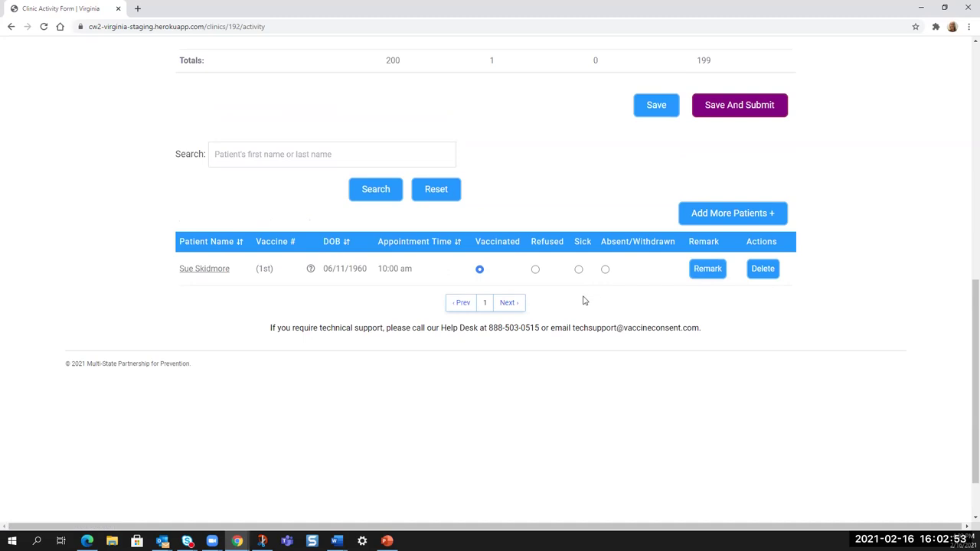
scroll(512, 238, "up", 5)
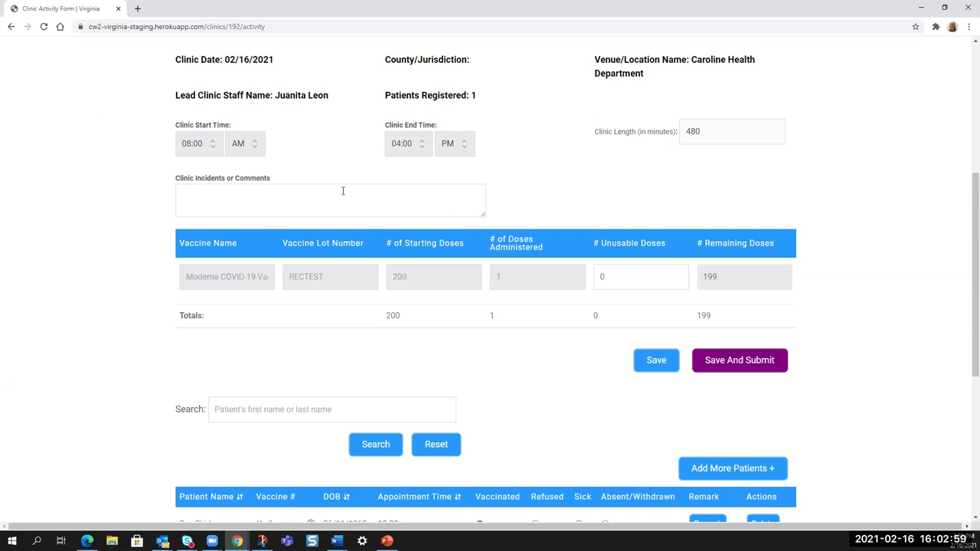
scroll(343, 190, "up", 4)
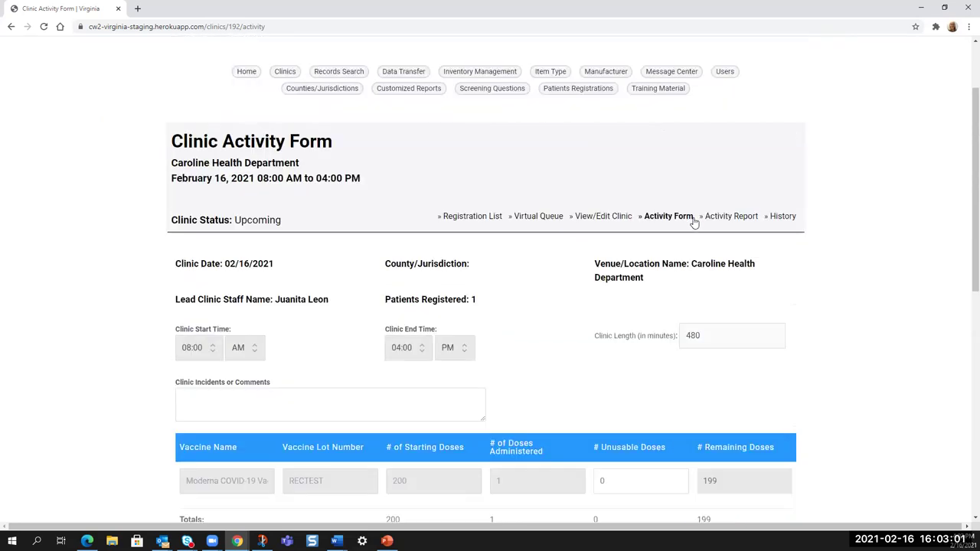
- Search patient records with the surname keyword, listing the two matching patients
left_click(338, 74)
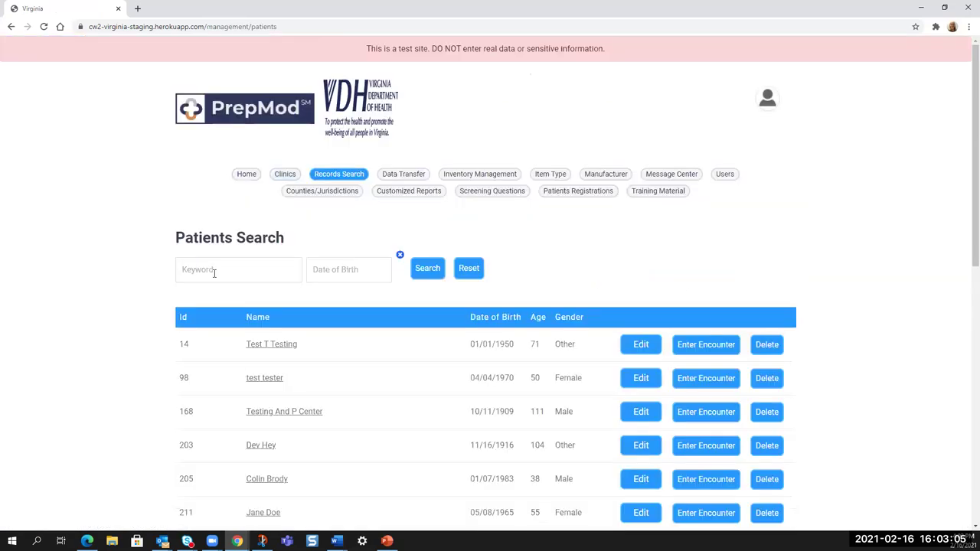
left_click(214, 272)
type("grover")
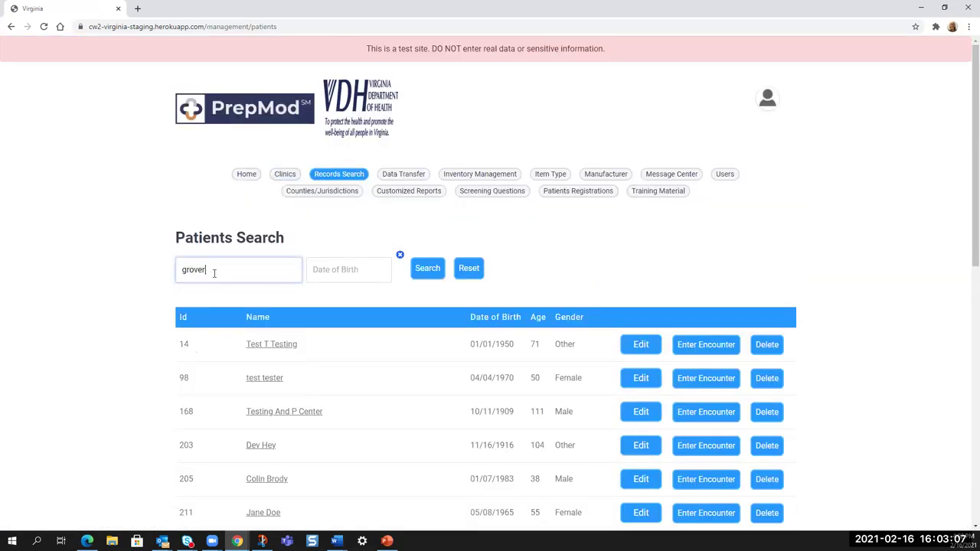
left_click(427, 269)
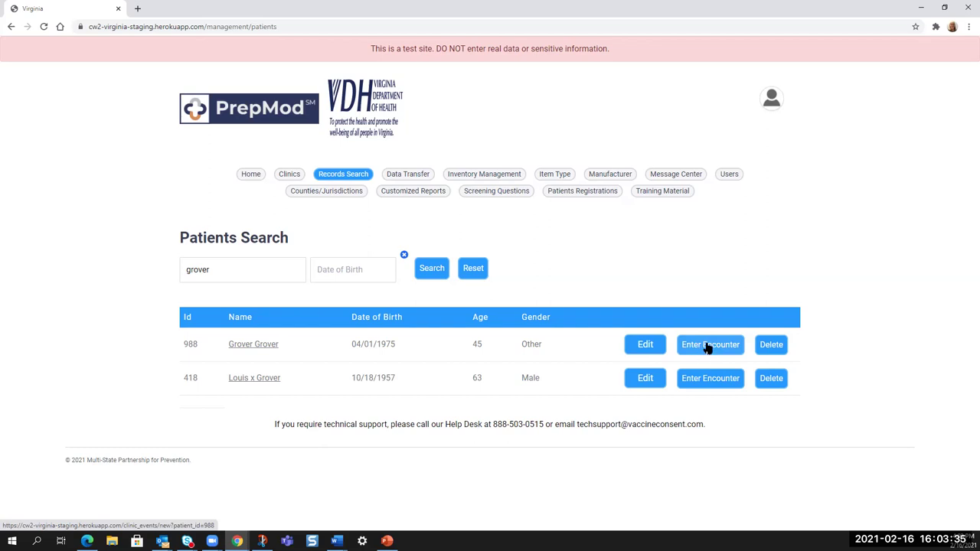
- Open the first result's Edit Patient form, review it, and Save and Continue
left_click(645, 347)
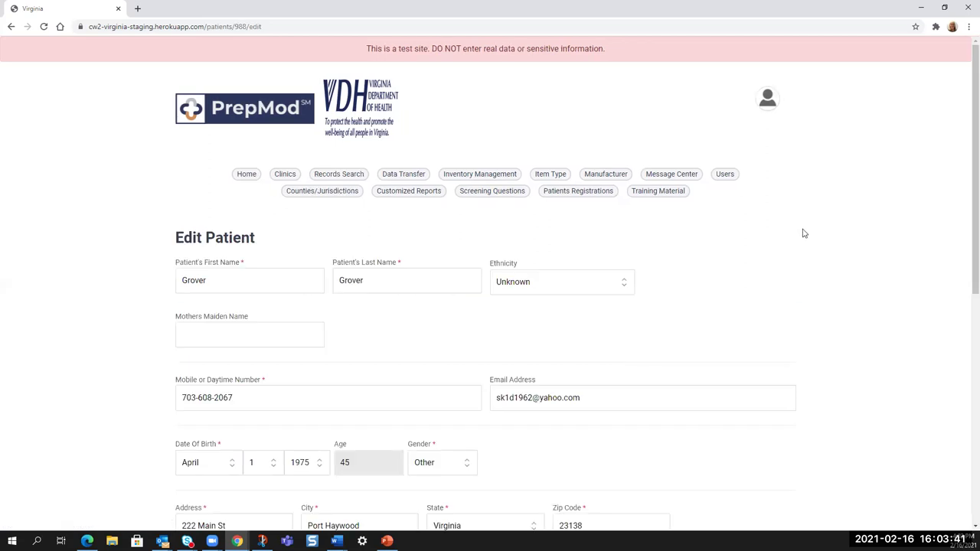
scroll(803, 232, "down", 1)
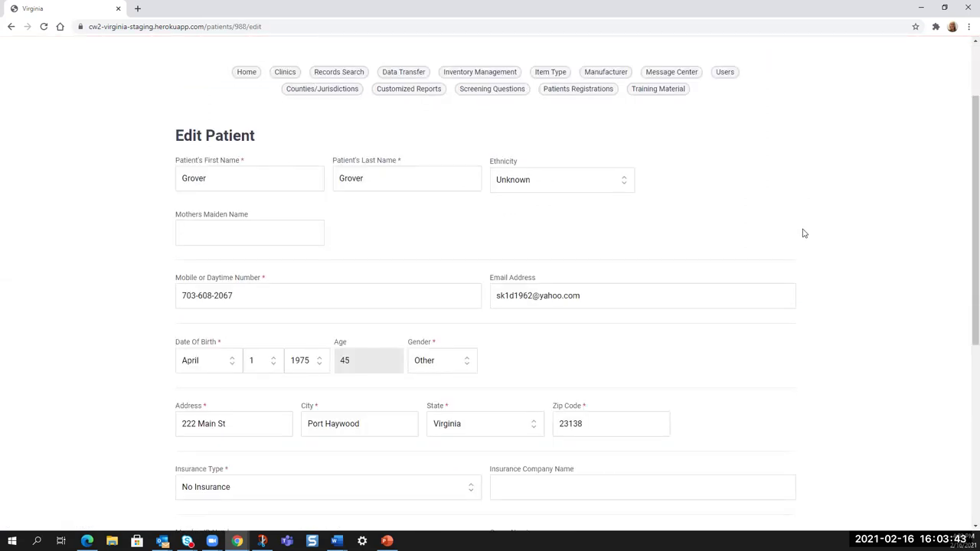
scroll(804, 232, "down", 1)
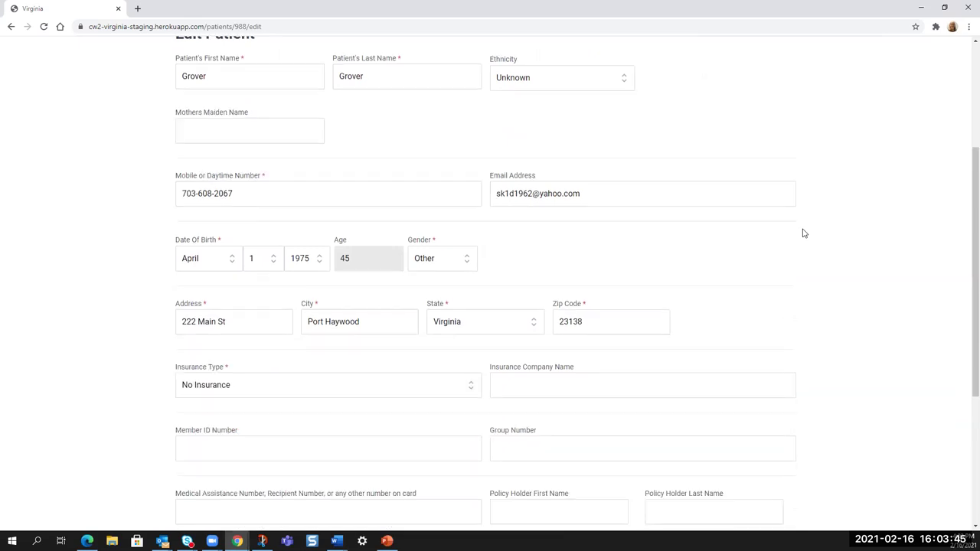
scroll(803, 233, "down", 1)
scroll(804, 233, "down", 1)
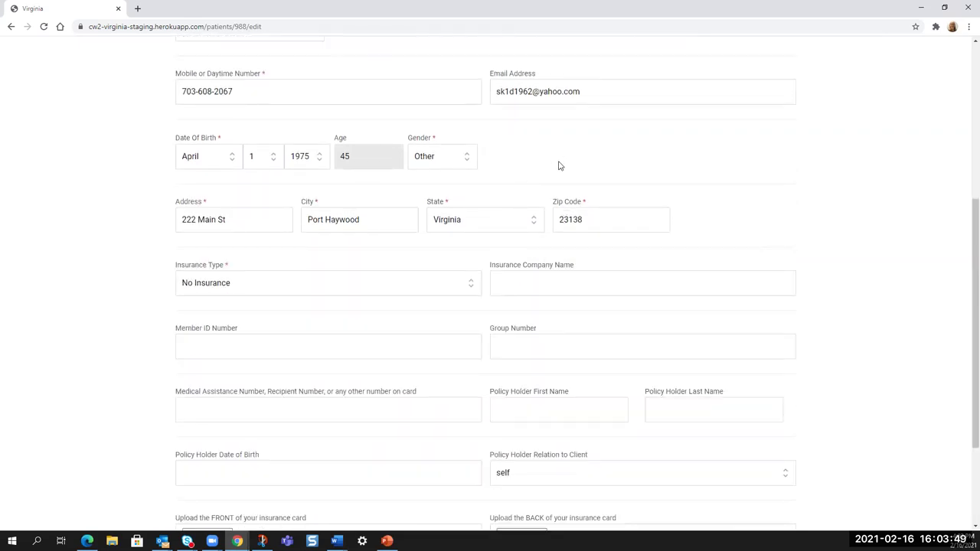
scroll(89, 214, "up", 2)
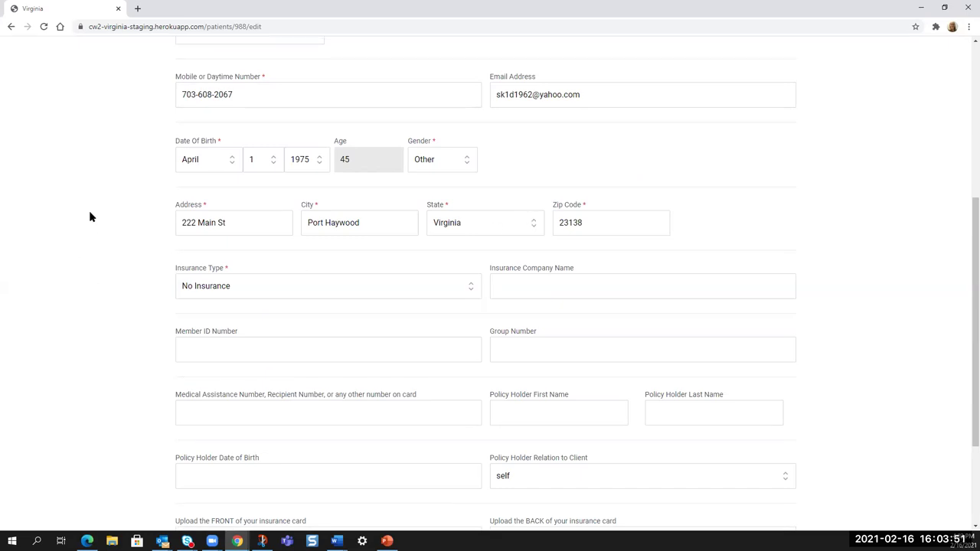
scroll(90, 214, "up", 1)
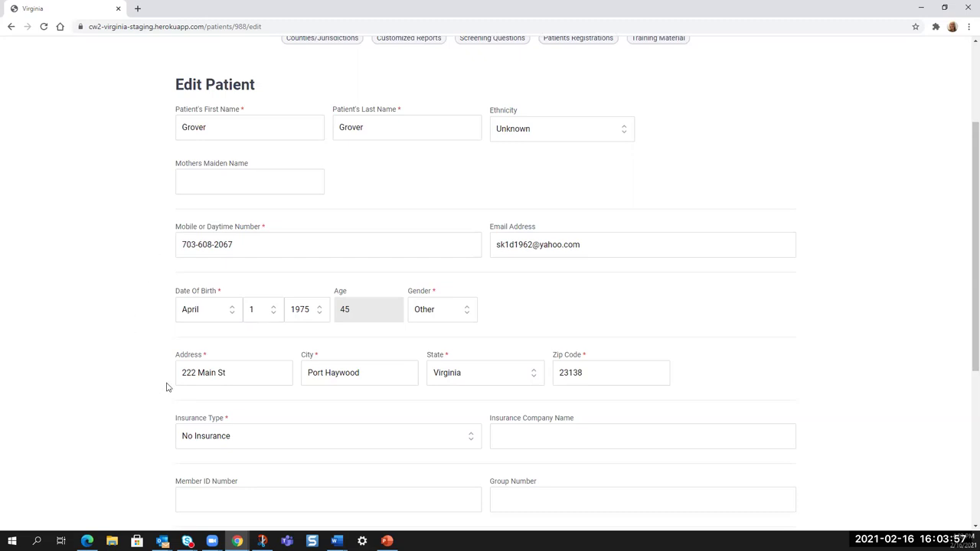
scroll(774, 314, "down", 4)
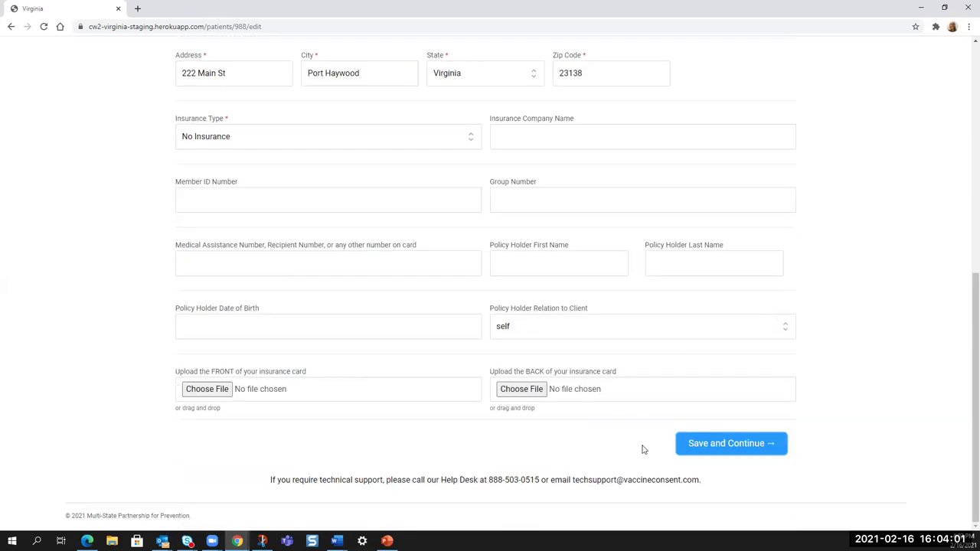
left_click(745, 448)
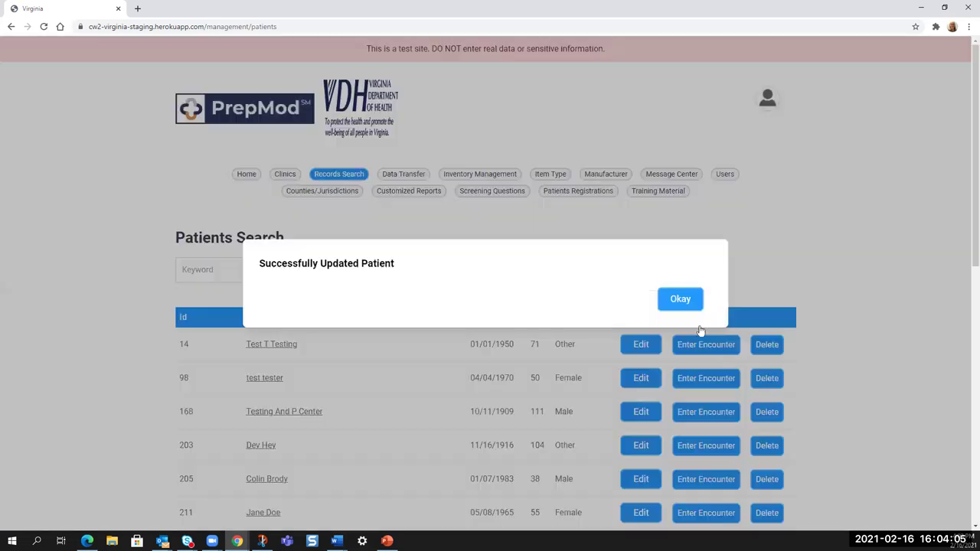
- Dismiss the 'Successfully Updated Patient' confirmation to return to the full patient list
left_click(683, 302)
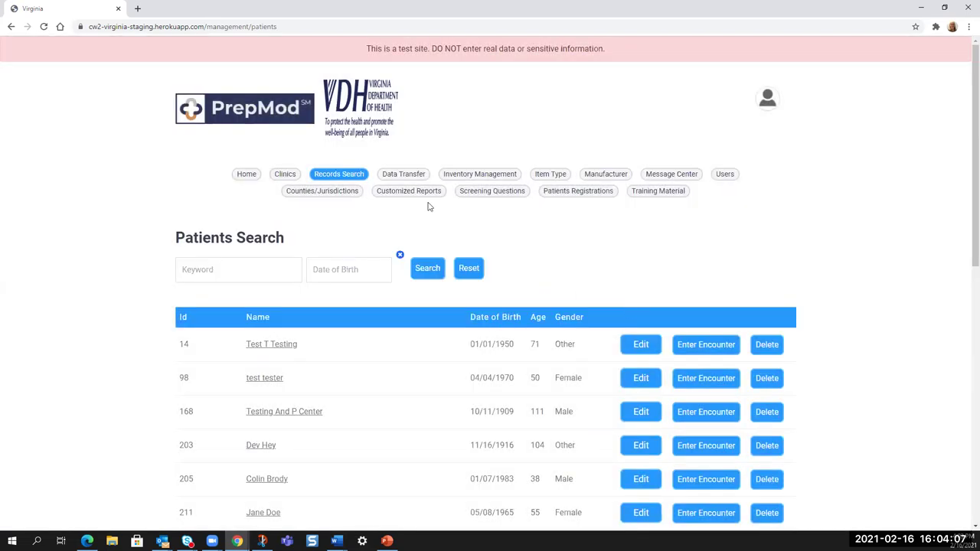